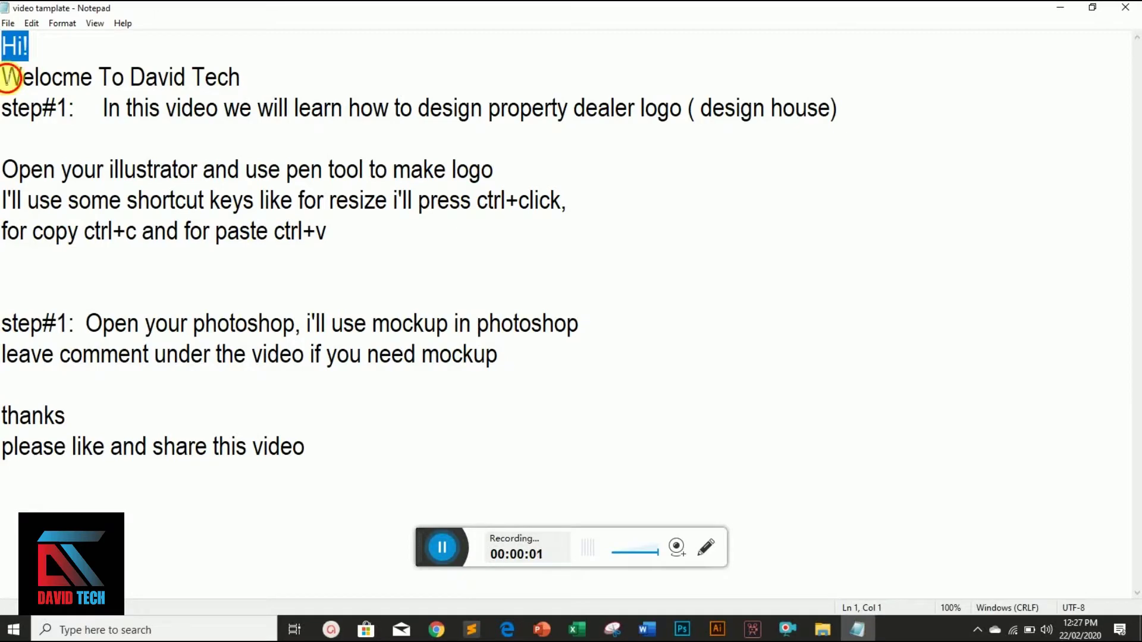
{"action": "left_click", "coordinate": [15, 116]}
{"action": "left_click_drag", "start_coordinate": [108, 113], "coordinate": [408, 133]}
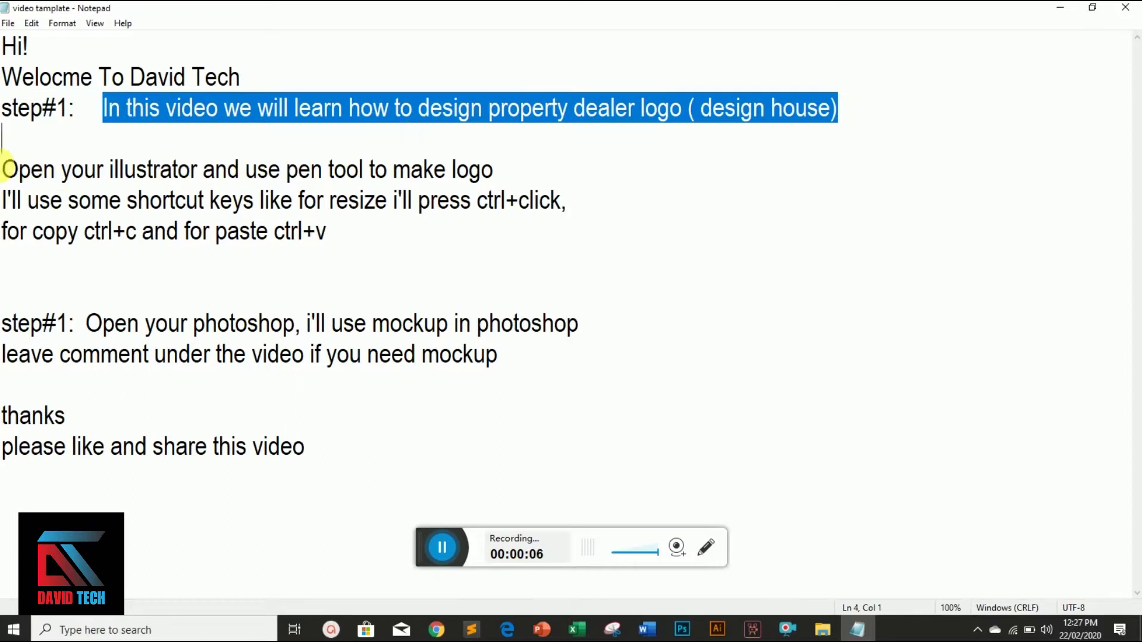
{"action": "left_click_drag", "start_coordinate": [31, 173], "coordinate": [435, 227]}
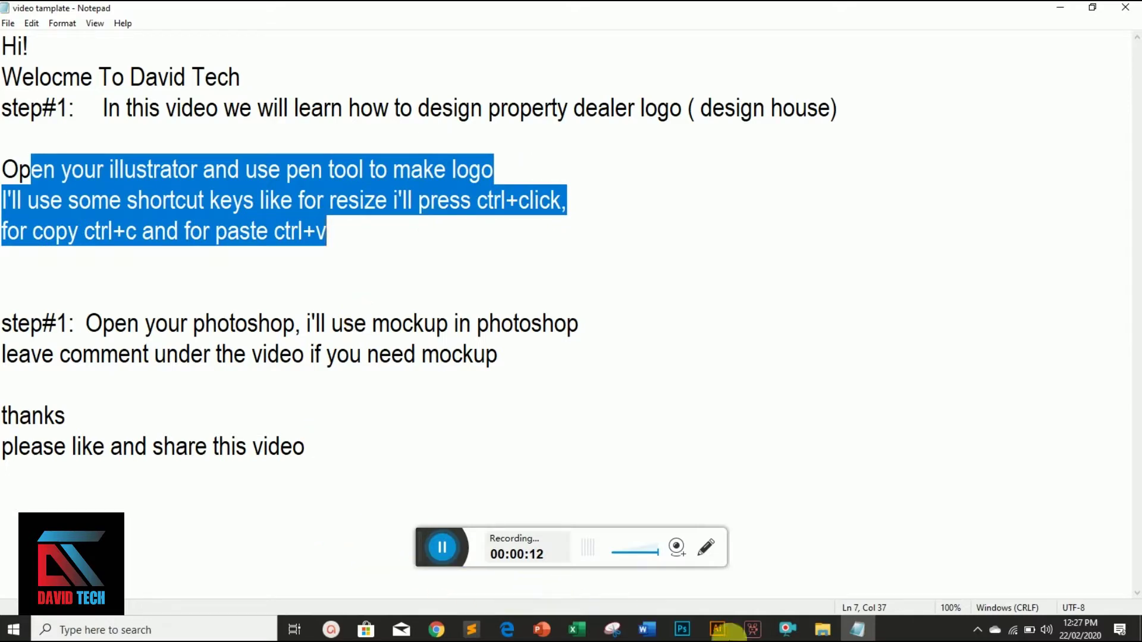
Step: Switch to Illustrator and create a new document from the Web-Large preset, 1920 x 1080 px
{"action": "left_click", "coordinate": [720, 631]}
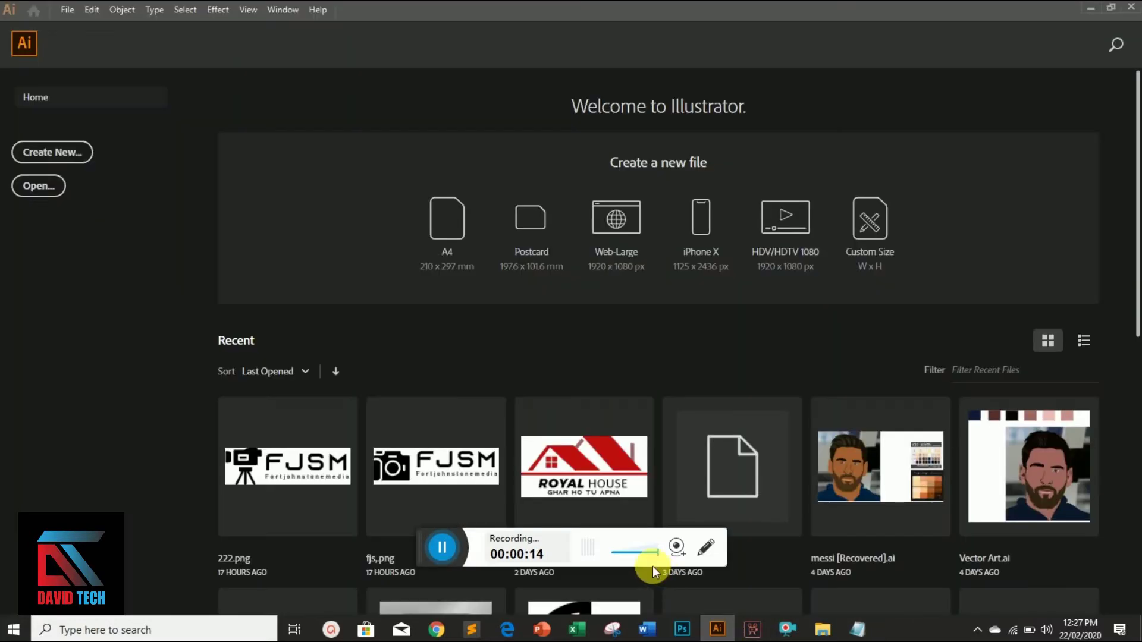
{"action": "left_click", "coordinate": [39, 152]}
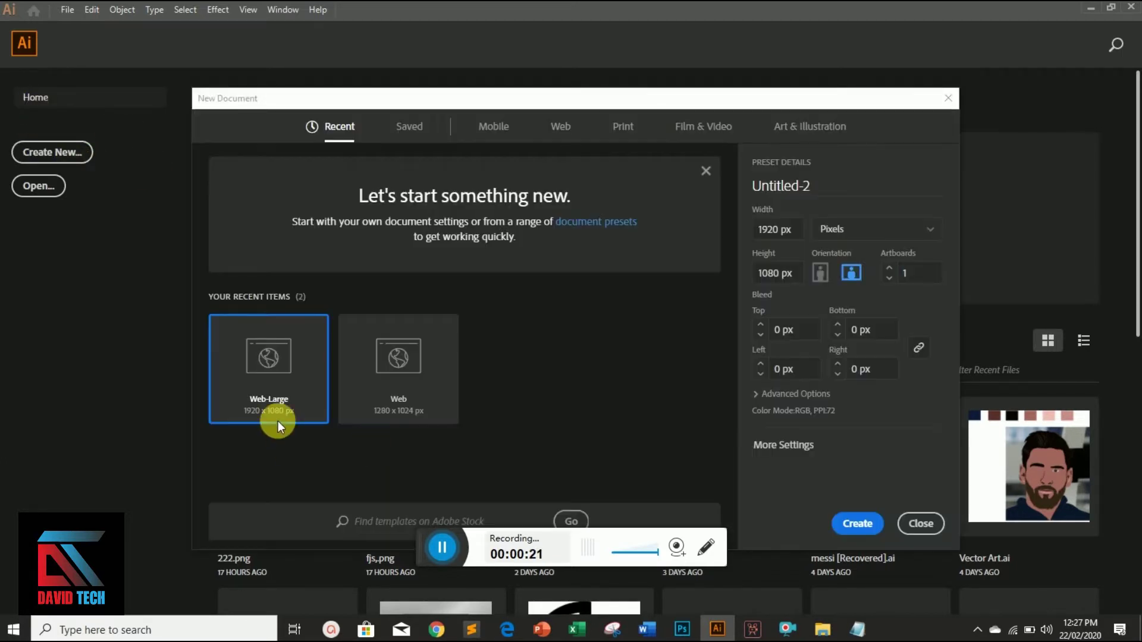
{"action": "left_click", "coordinate": [269, 393]}
{"action": "left_click", "coordinate": [864, 526]}
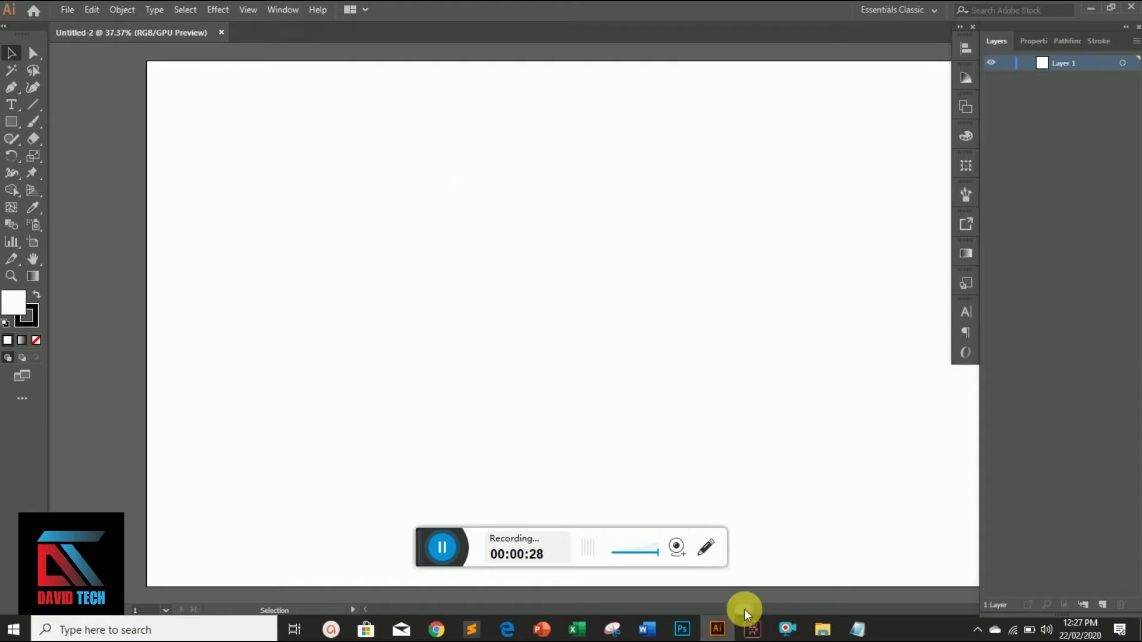
Step: Show the rulers and place two horizontal guides about 265 px and 500 px below the artboard's upper edge
{"action": "right_click", "coordinate": [473, 164]}
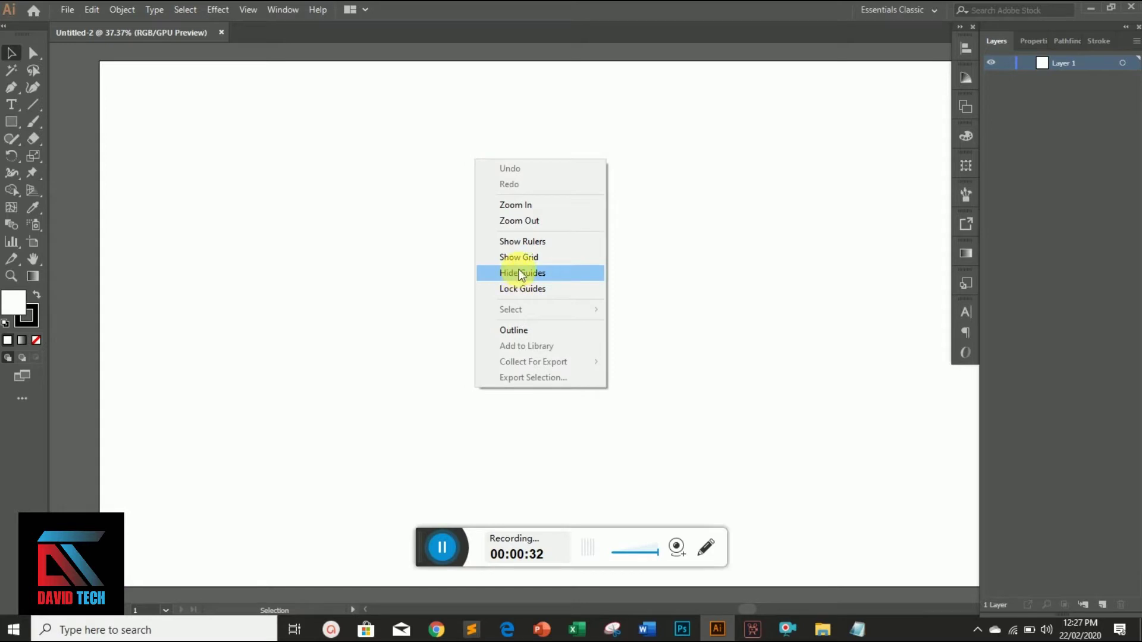
{"action": "left_click", "coordinate": [518, 241]}
{"action": "left_click_drag", "start_coordinate": [501, 46], "coordinate": [515, 191]}
{"action": "left_click_drag", "start_coordinate": [514, 45], "coordinate": [537, 323]}
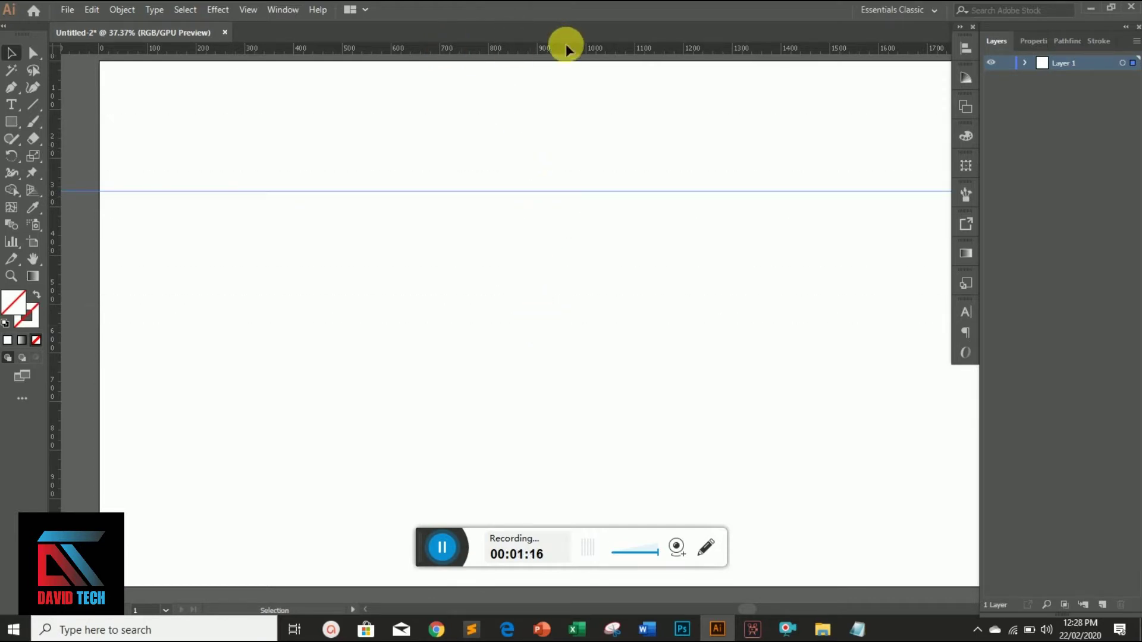
{"action": "left_click_drag", "start_coordinate": [565, 44], "coordinate": [559, 83]}
{"action": "left_click_drag", "start_coordinate": [558, 189], "coordinate": [548, 305]}
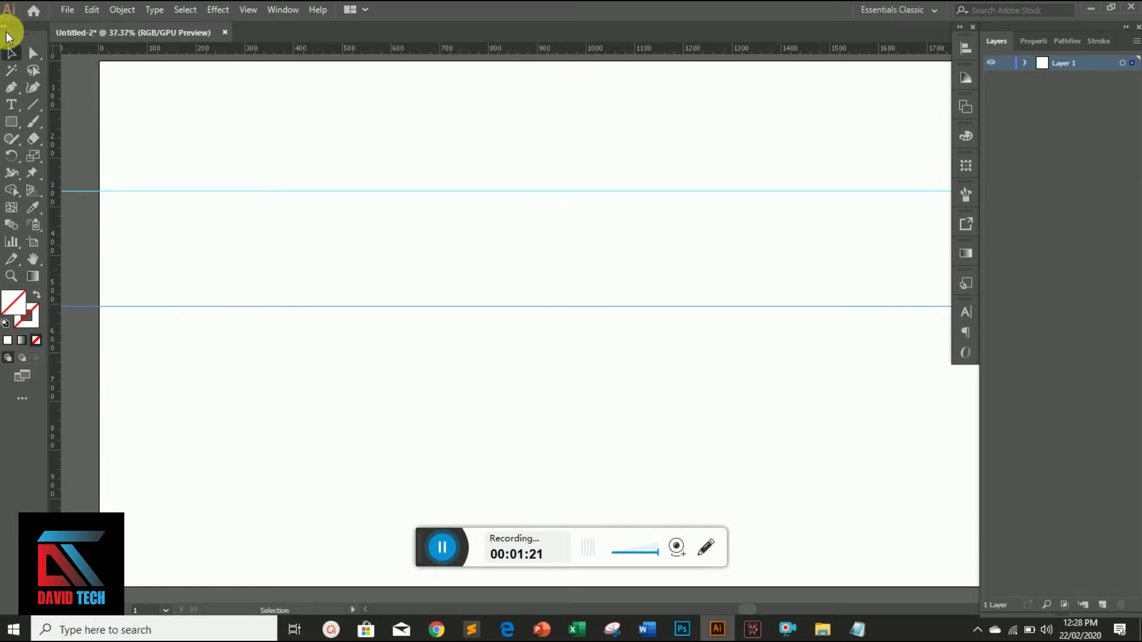
Step: Draw a closed parallelogram between the guides with the Pen tool, about 200 px wide, slanting down from x 1000 to x 1400
{"action": "key", "text": "p"}
{"action": "left_click", "coordinate": [589, 190]}
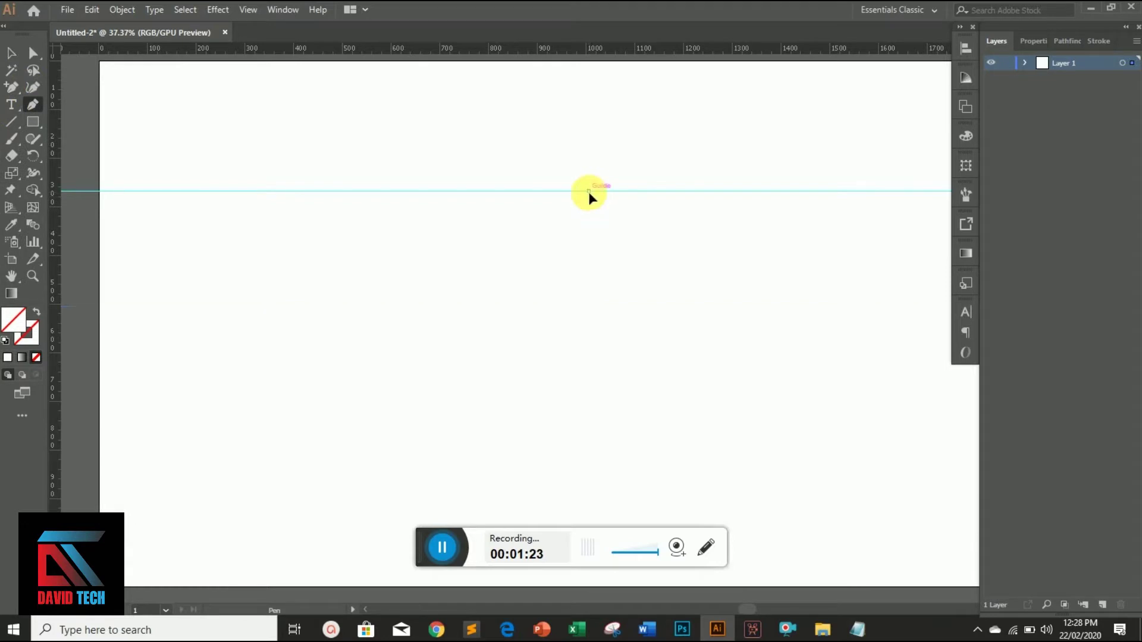
{"action": "left_click", "coordinate": [688, 191]}
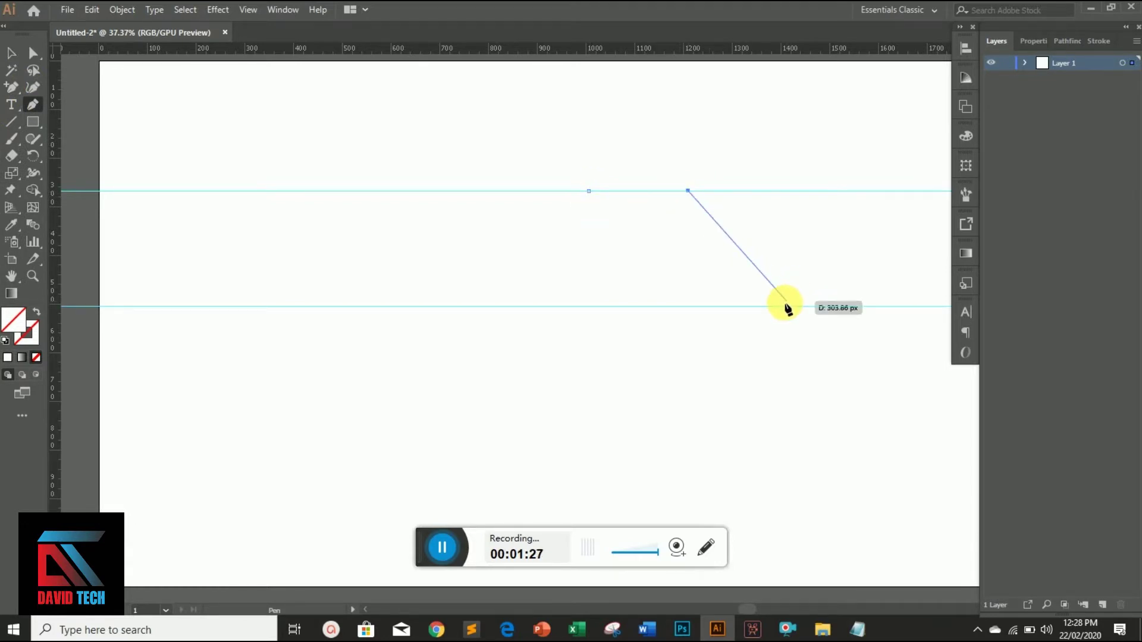
{"action": "left_click", "coordinate": [787, 307]}
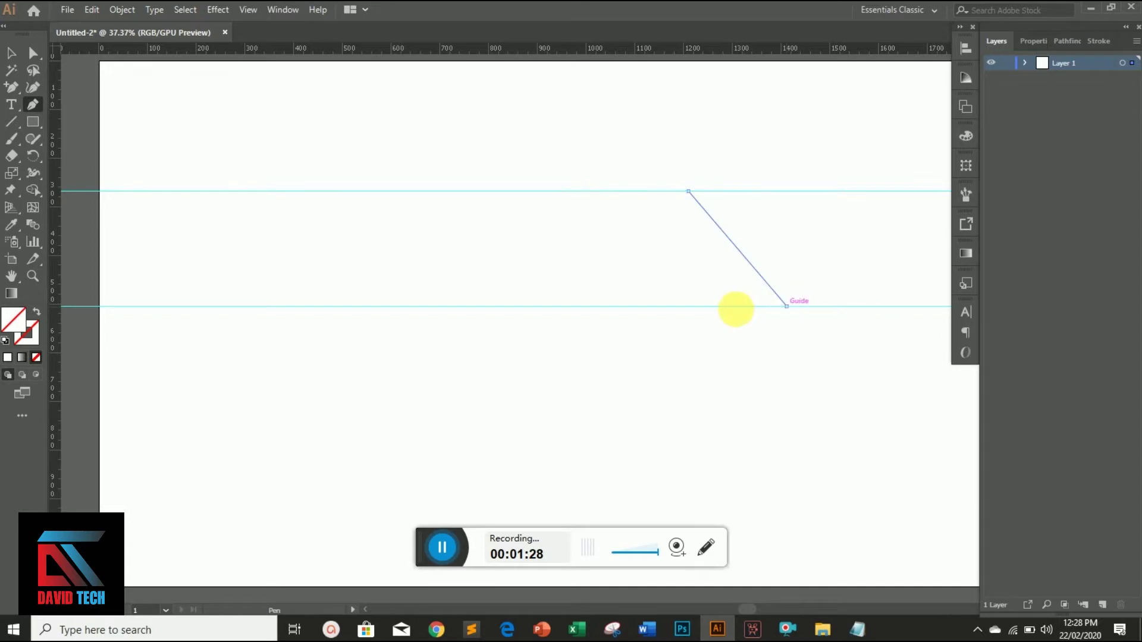
{"action": "left_click", "coordinate": [688, 306]}
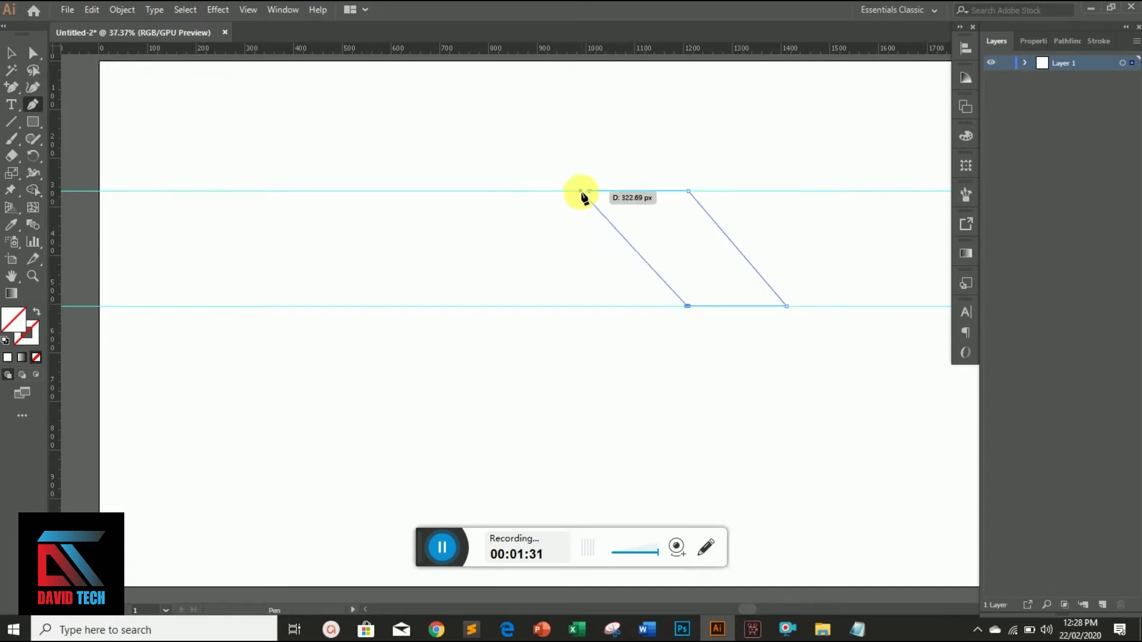
{"action": "left_click", "coordinate": [588, 191]}
Step: Fill the parallelogram with a strong red
{"action": "left_click", "coordinate": [12, 53]}
{"action": "left_click", "coordinate": [10, 227]}
{"action": "left_click", "coordinate": [17, 325]}
{"action": "double_click", "coordinate": [18, 329]}
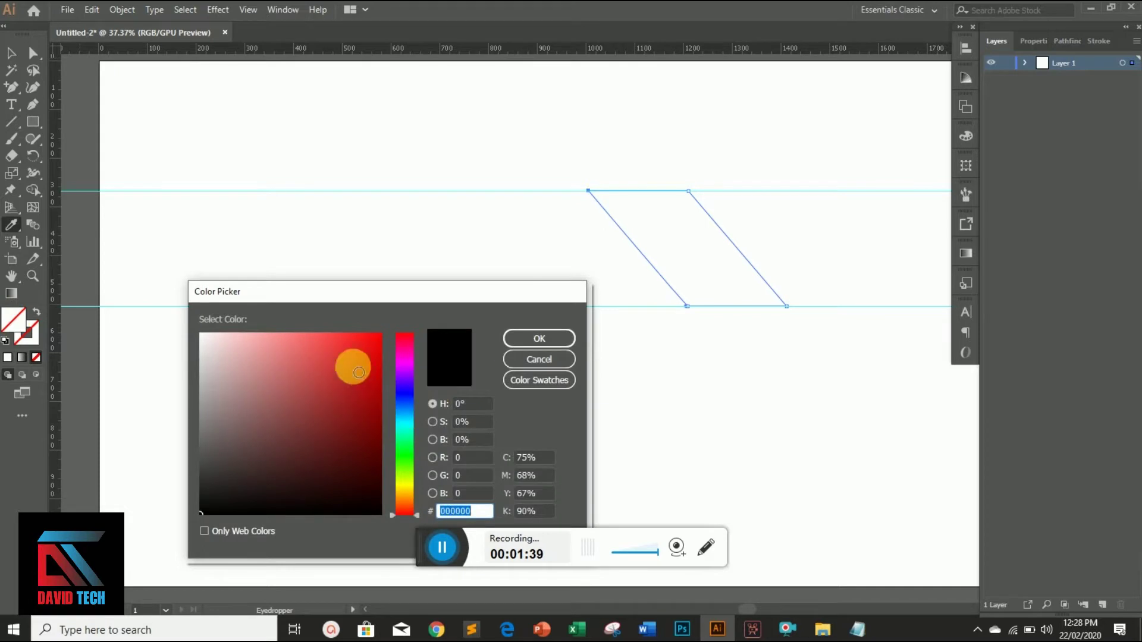
{"action": "left_click", "coordinate": [370, 354]}
{"action": "left_click", "coordinate": [520, 351]}
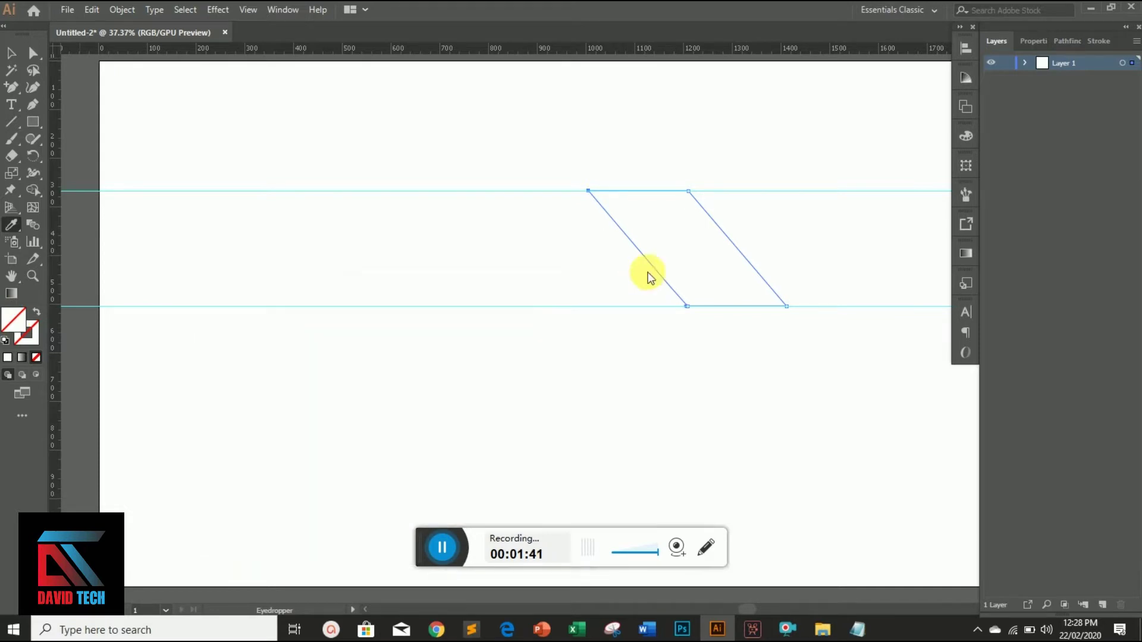
{"action": "left_click", "coordinate": [658, 242]}
Step: Duplicate the red parallelogram to its left, then scale the copy down proportionally and rest it on the lower guide
{"action": "left_click", "coordinate": [11, 58]}
{"action": "left_click", "coordinate": [666, 232]}
{"action": "left_click_drag", "start_coordinate": [643, 240], "coordinate": [537, 220]}
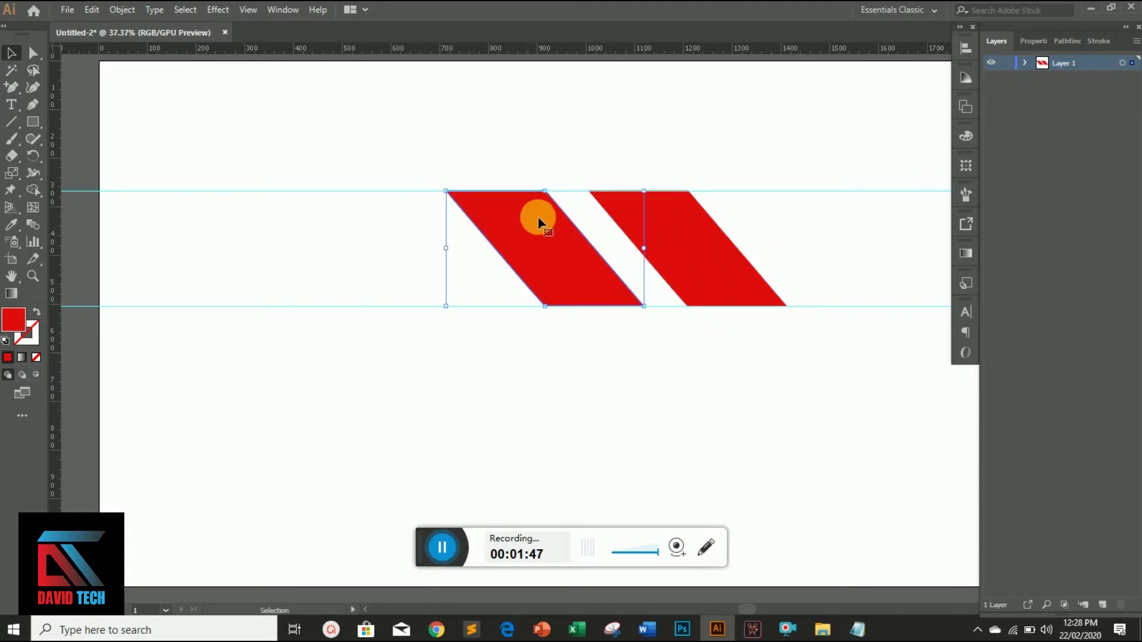
{"action": "left_click_drag", "start_coordinate": [446, 191], "coordinate": [470, 204]}
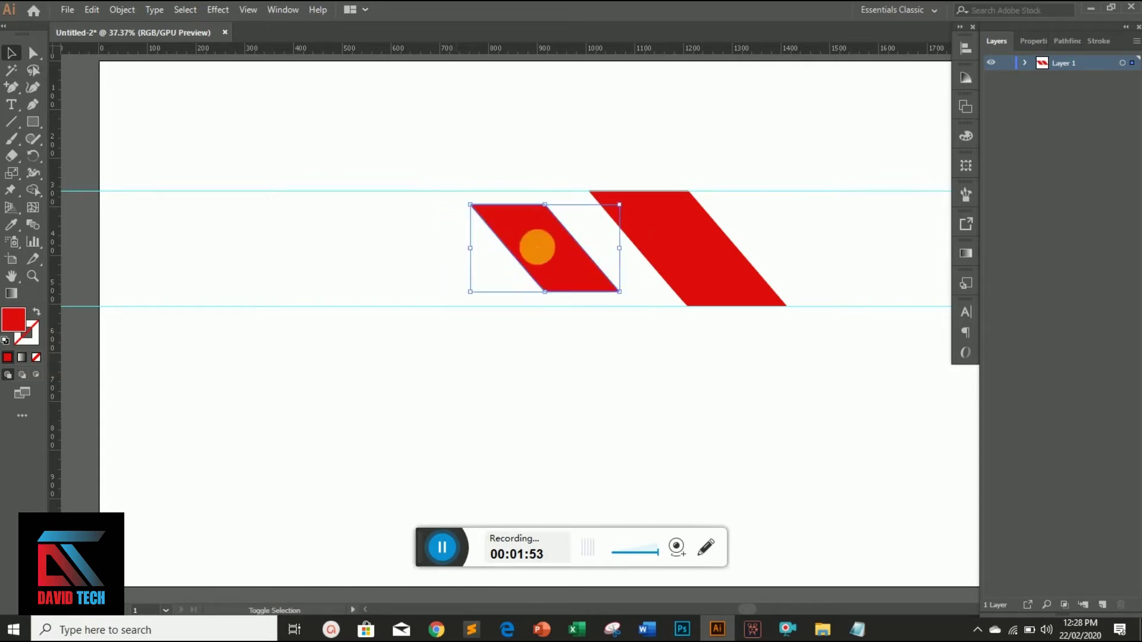
{"action": "left_click_drag", "start_coordinate": [536, 247], "coordinate": [551, 265]}
{"action": "left_click", "coordinate": [524, 138]}
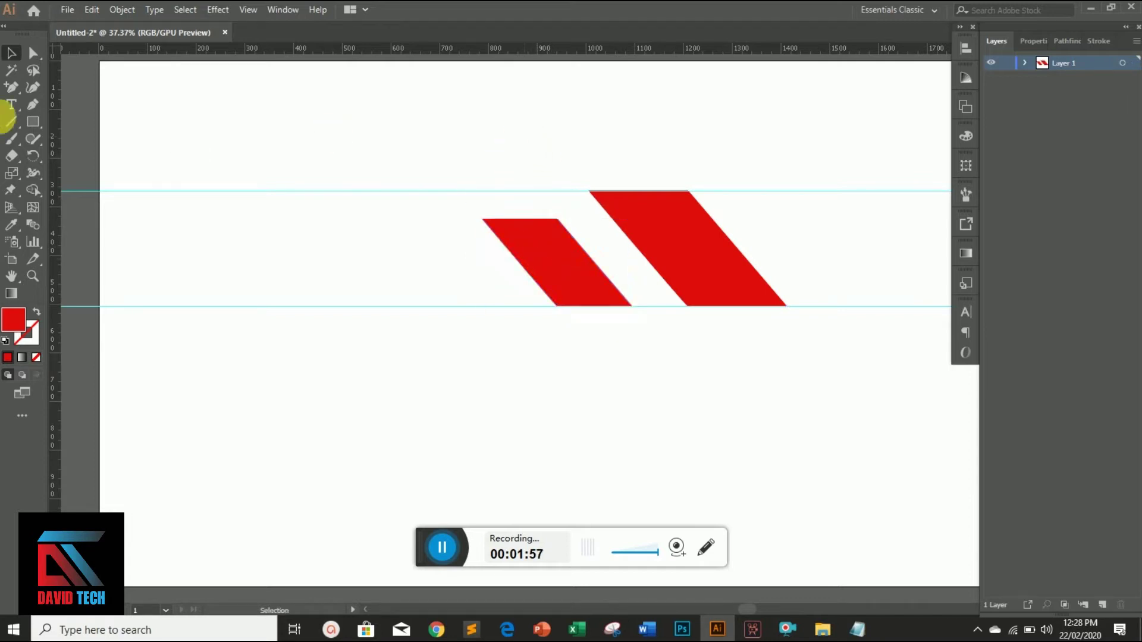
Step: Draw two narrow, slightly tilted red rectangles as chimneys on the outer slopes of both parallelograms
{"action": "left_click_drag", "start_coordinate": [26, 119], "coordinate": [75, 125]}
{"action": "left_click_drag", "start_coordinate": [295, 143], "coordinate": [744, 206]}
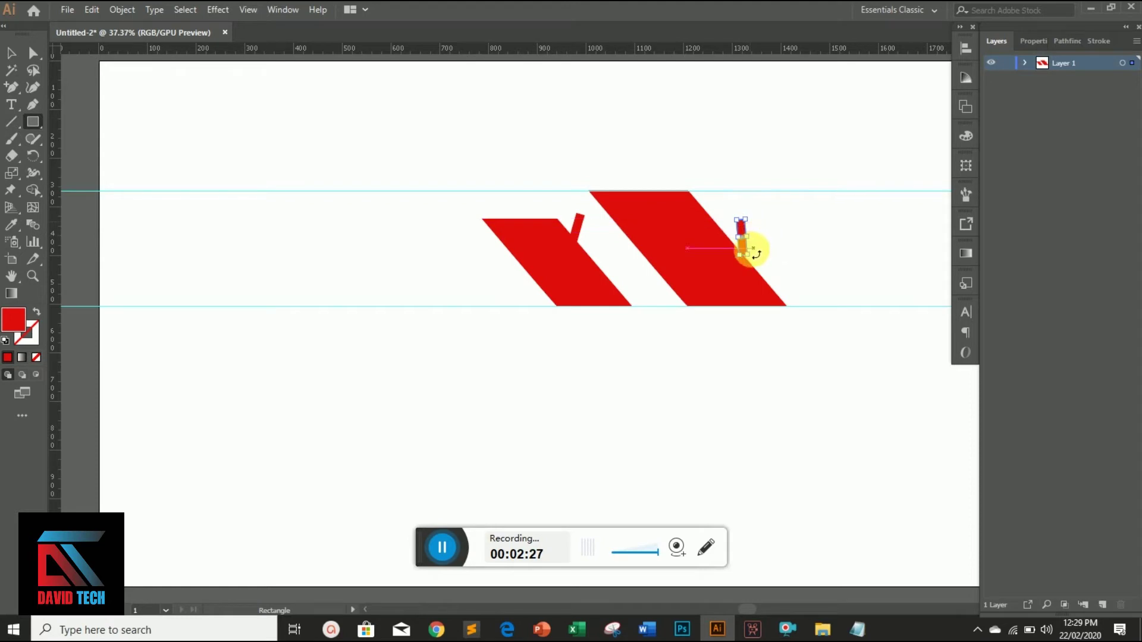
{"action": "left_click_drag", "start_coordinate": [751, 224], "coordinate": [752, 217]}
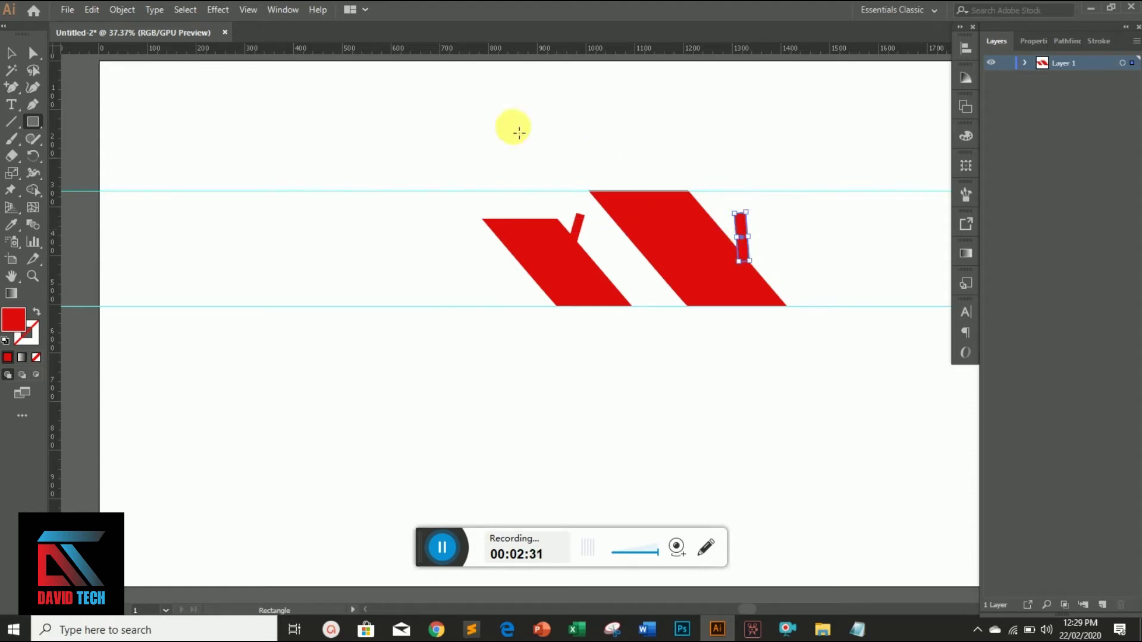
{"action": "left_click", "coordinate": [14, 56]}
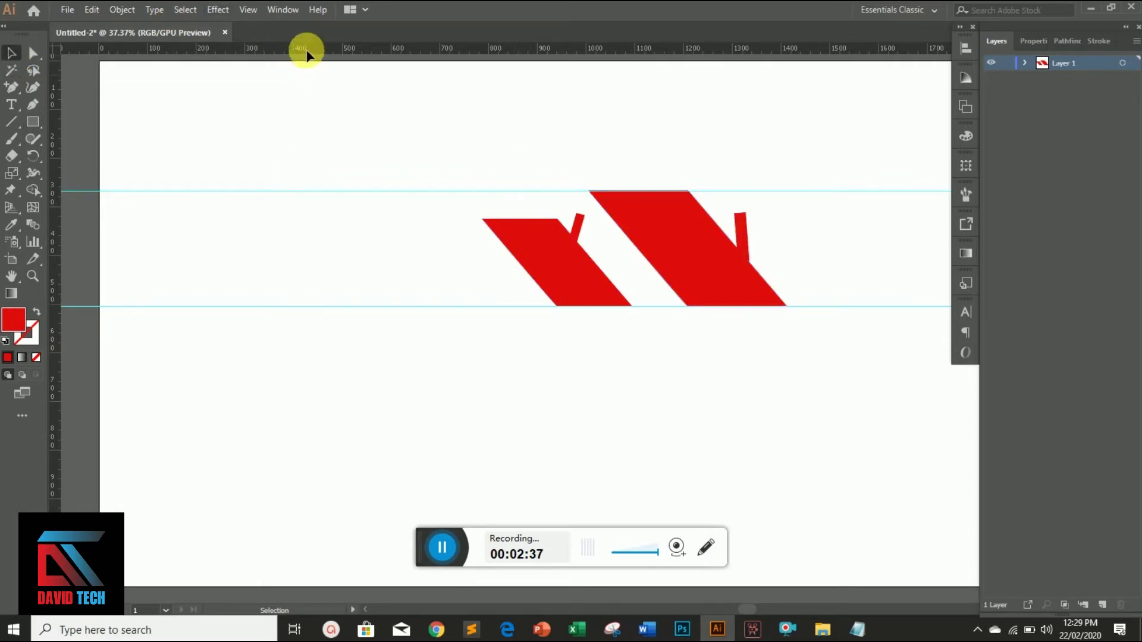
{"action": "left_click", "coordinate": [9, 88]}
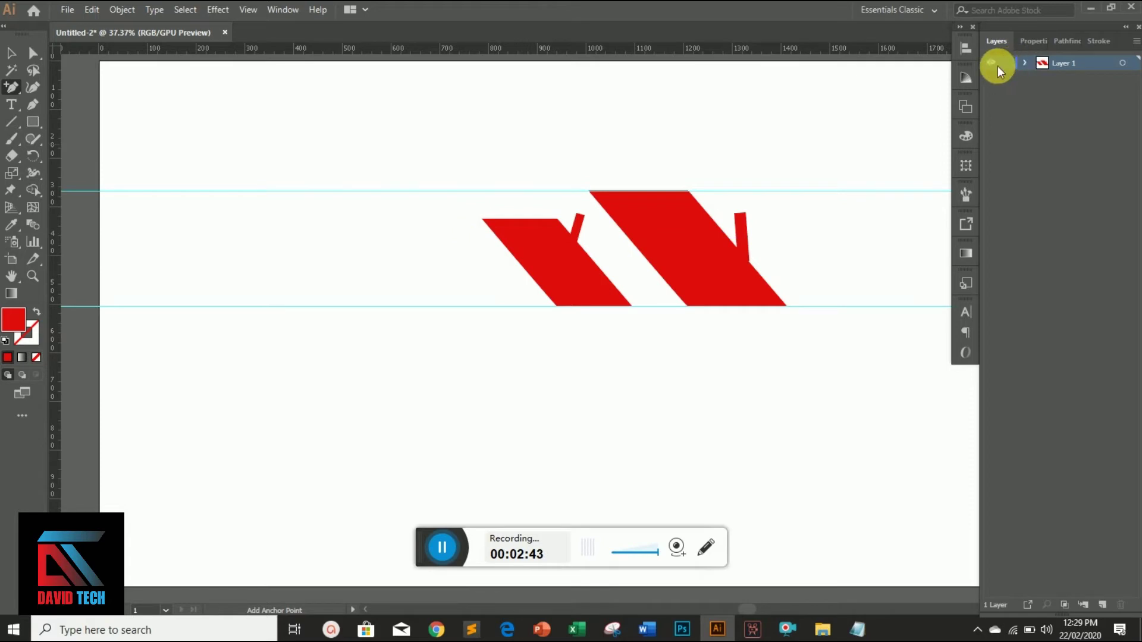
{"action": "left_click", "coordinate": [1025, 62]}
{"action": "left_click_drag", "start_coordinate": [1010, 88], "coordinate": [1003, 156]}
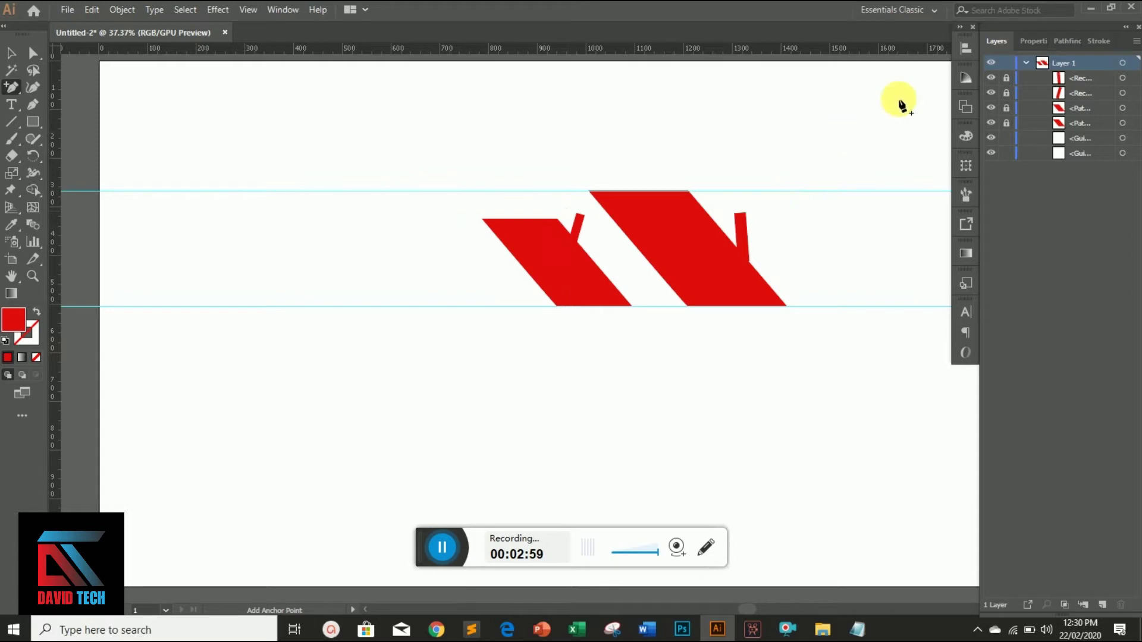
{"action": "left_click_drag", "start_coordinate": [1013, 79], "coordinate": [1011, 130]}
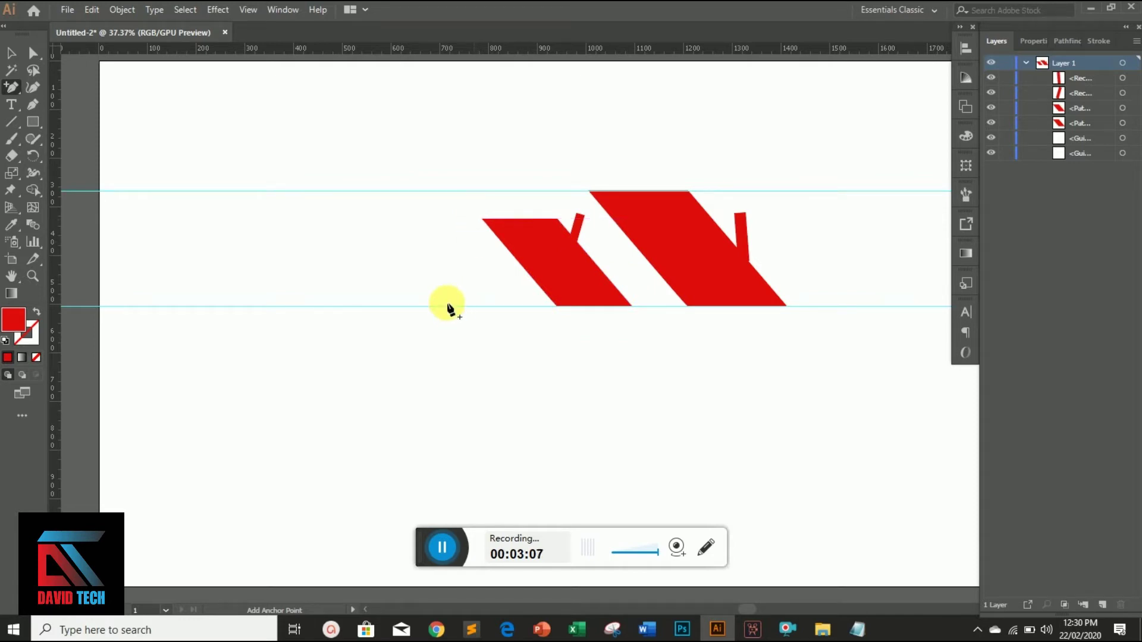
Step: Draw a thin slanted red strip with the Pen tool from the smaller roof's peak down to the lower guide, forming its left slope
{"action": "left_click_drag", "start_coordinate": [9, 86], "coordinate": [41, 84]}
{"action": "left_click", "coordinate": [8, 88]}
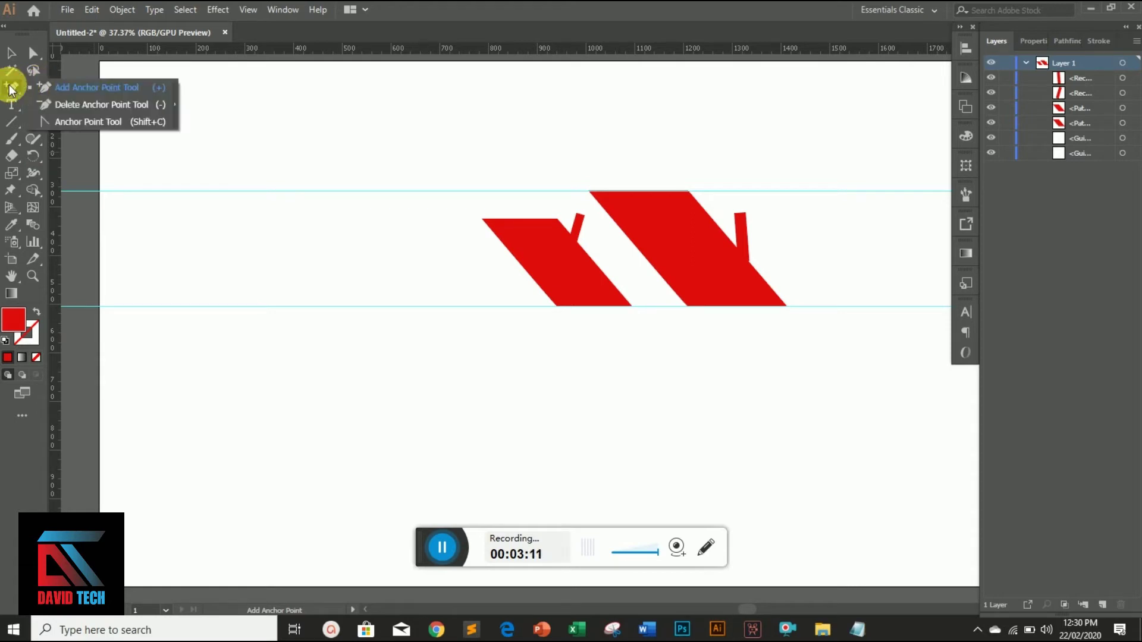
{"action": "left_click", "coordinate": [10, 87]}
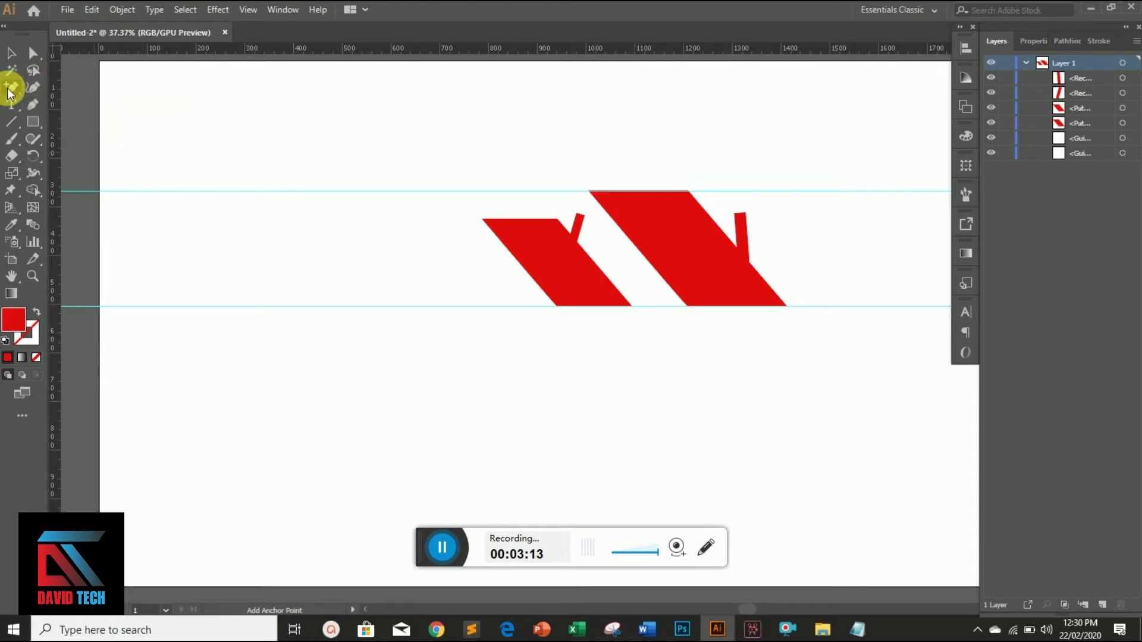
{"action": "left_click", "coordinate": [32, 101]}
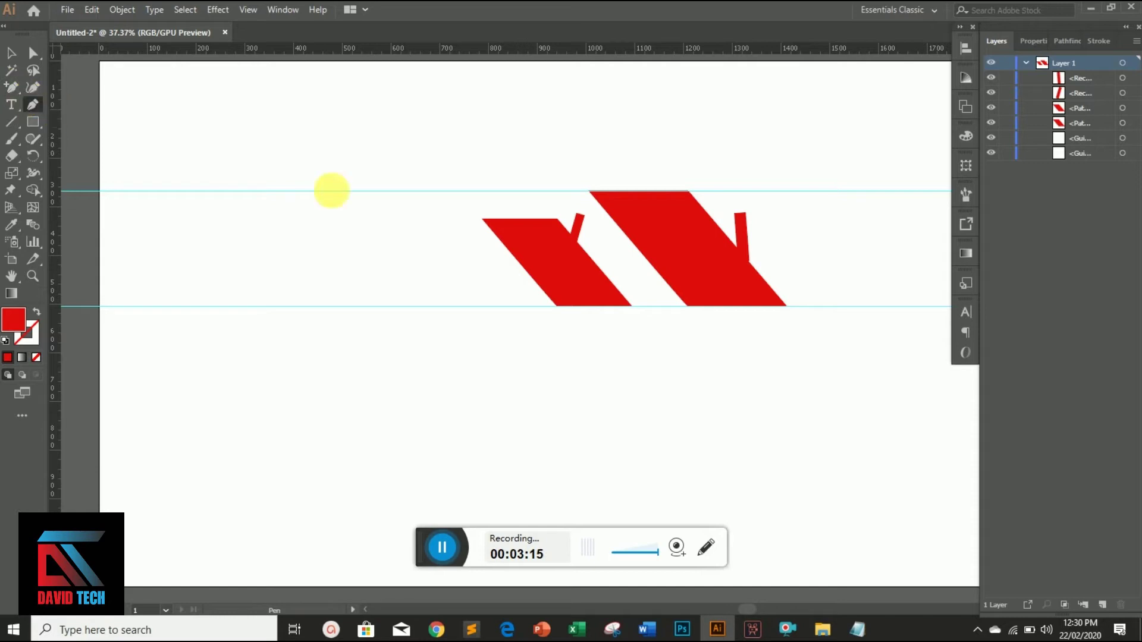
{"action": "left_click", "coordinate": [478, 219]}
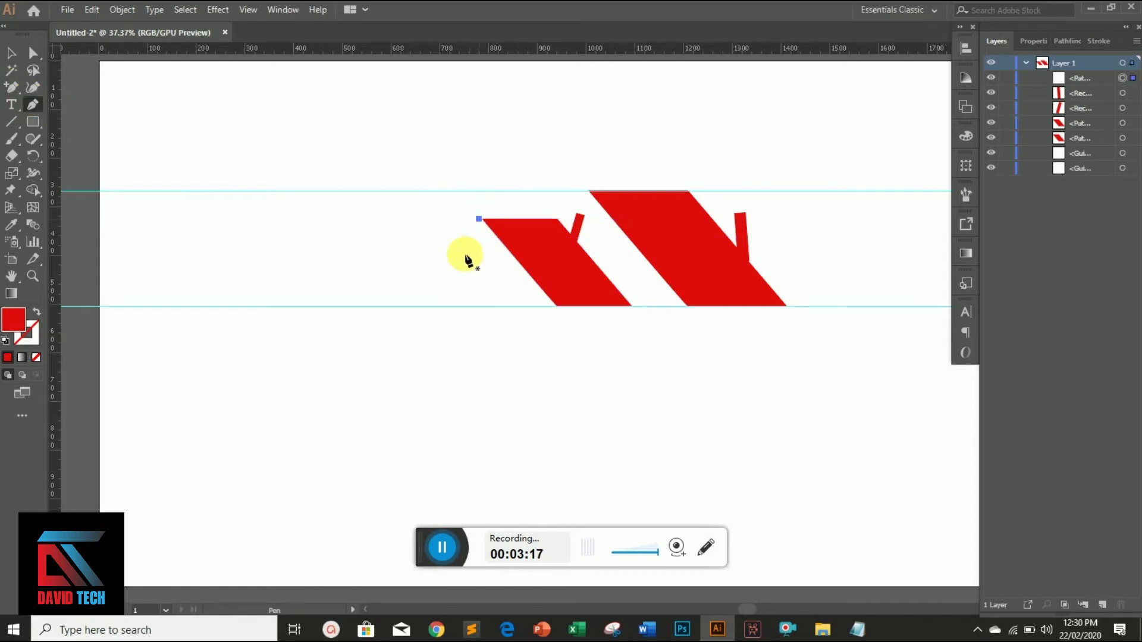
{"action": "left_click", "coordinate": [417, 306]}
{"action": "left_click", "coordinate": [437, 306]}
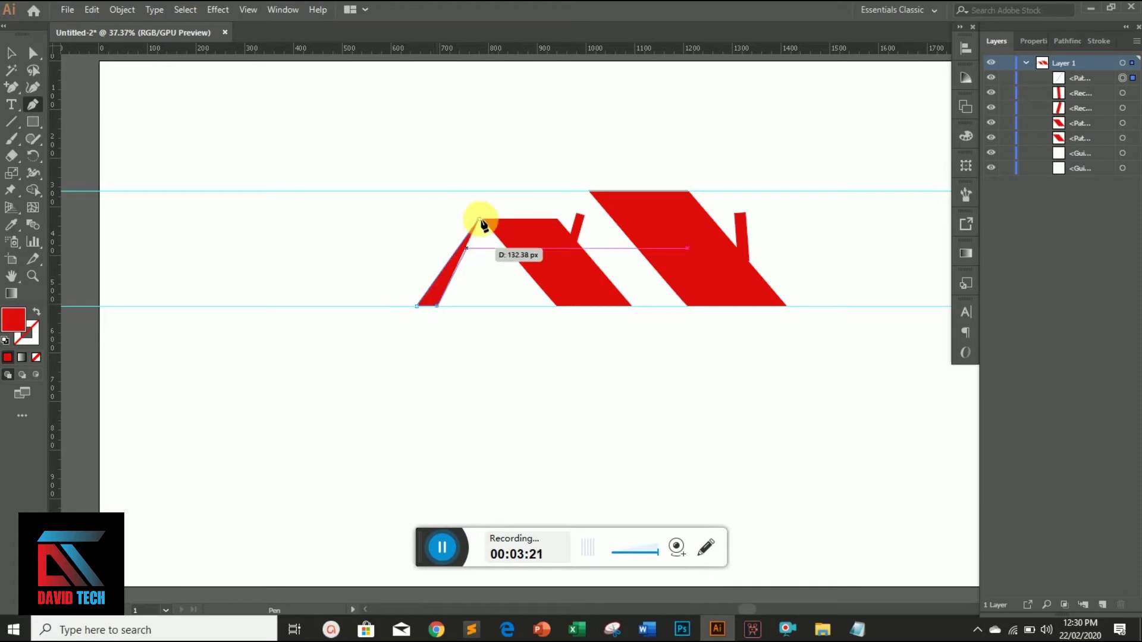
{"action": "left_click", "coordinate": [486, 233]}
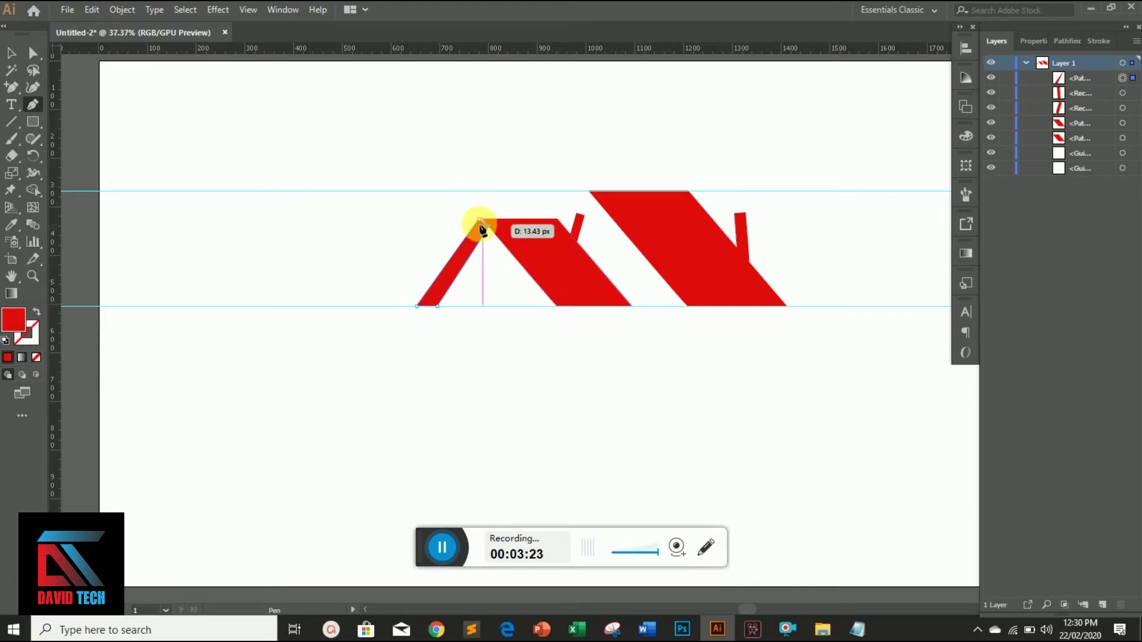
{"action": "left_click", "coordinate": [480, 221]}
{"action": "left_click", "coordinate": [11, 53]}
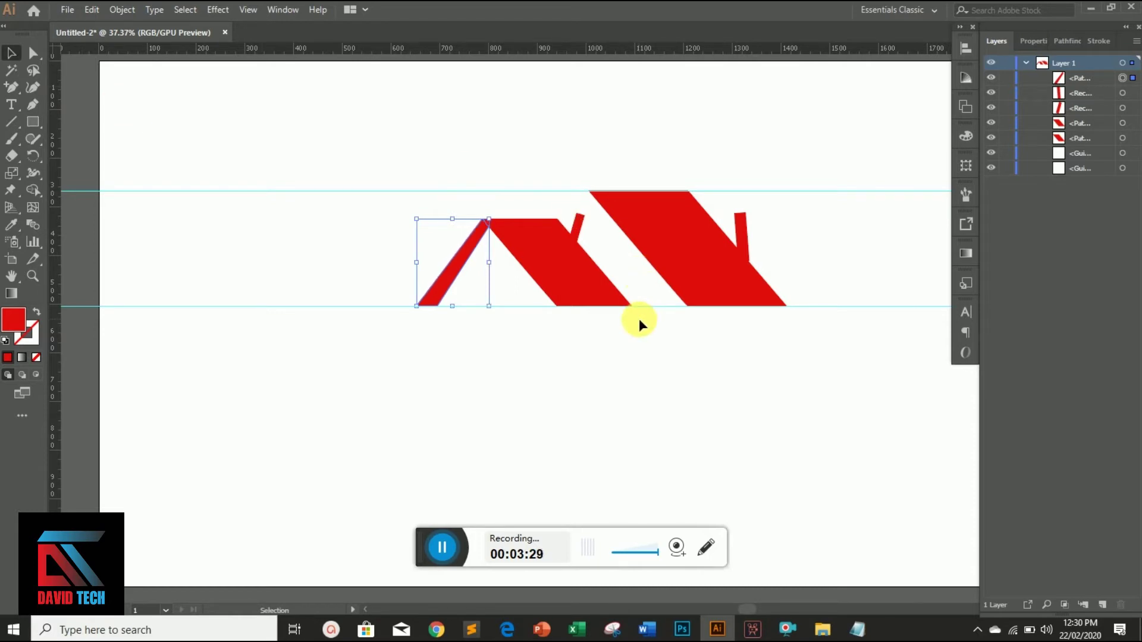
{"action": "left_click", "coordinate": [509, 269]}
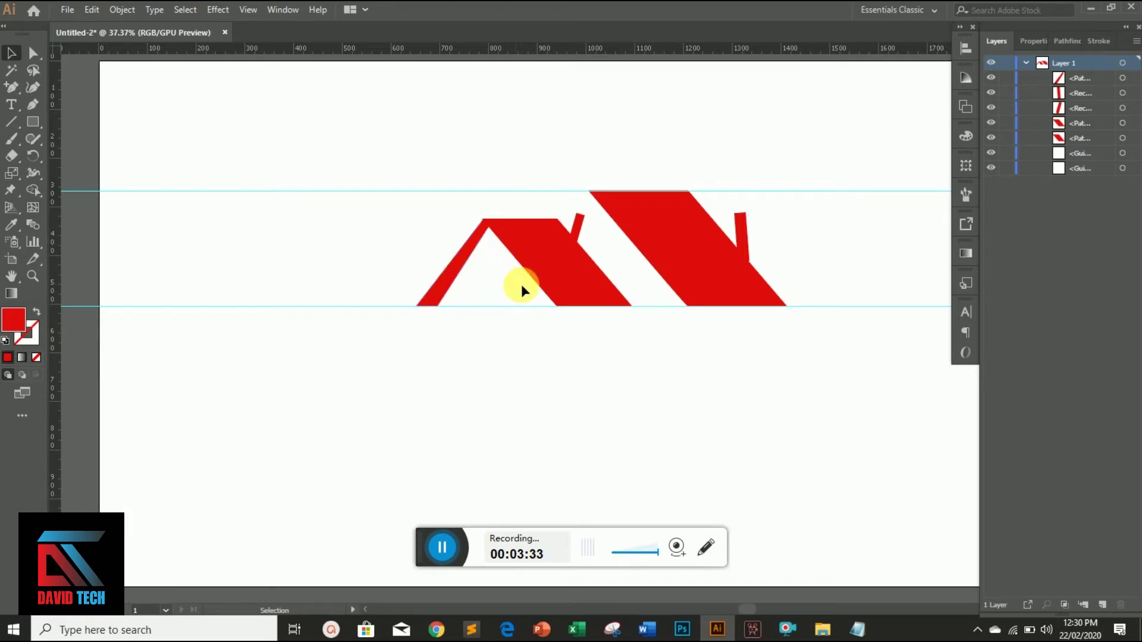
Step: Nudge the thin slanted strip slightly to the left beside the smaller roof
{"action": "left_click", "coordinate": [461, 265]}
{"action": "left_click_drag", "start_coordinate": [459, 262], "coordinate": [458, 262]}
{"action": "key", "text": "Left"}
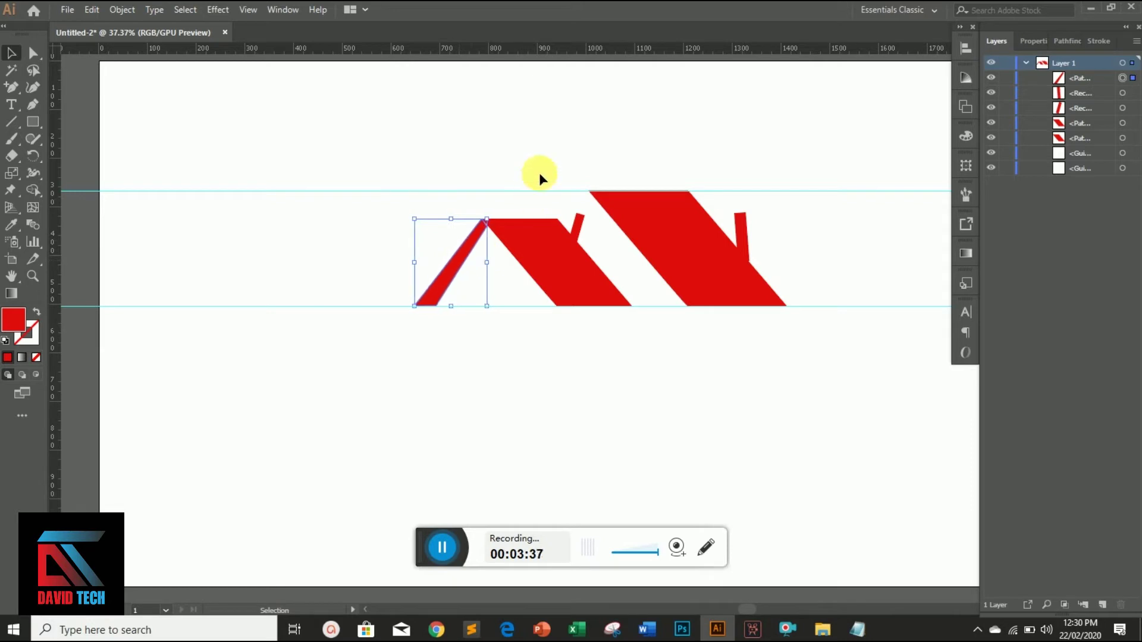
{"action": "key", "text": "Right"}
{"action": "left_click", "coordinate": [539, 170]}
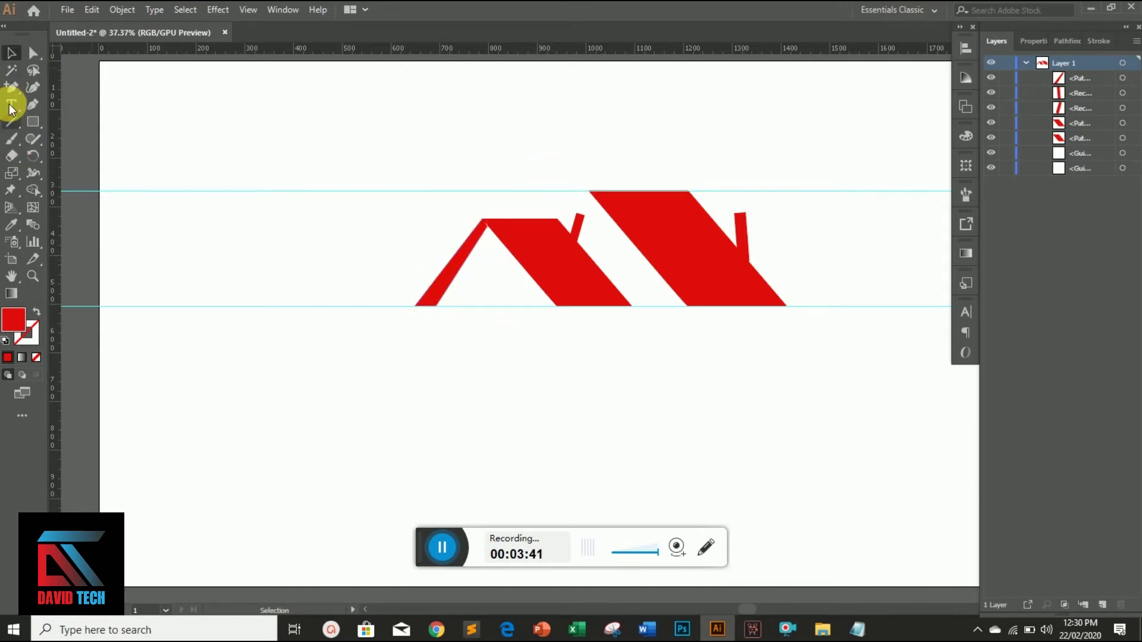
Step: Draw a thin horizontal red rectangle about 870 px wide and place it just below the lower guide, under both roofs
{"action": "left_click", "coordinate": [29, 122]}
{"action": "left_click_drag", "start_coordinate": [331, 340], "coordinate": [761, 364]}
{"action": "left_click_drag", "start_coordinate": [543, 349], "coordinate": [608, 322]}
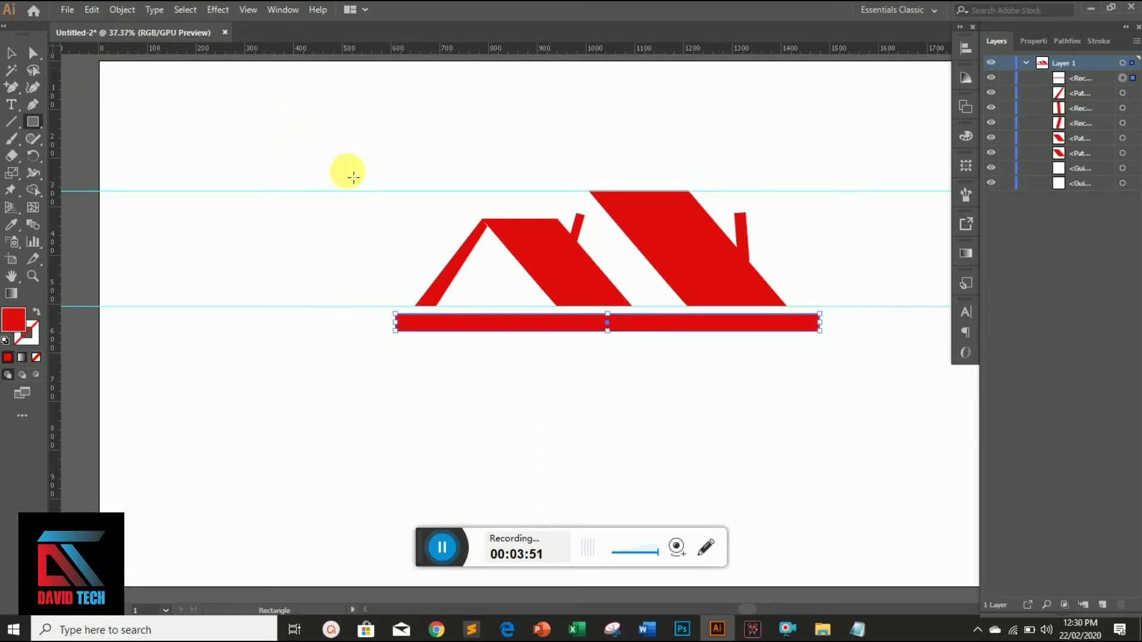
{"action": "left_click", "coordinate": [3, 52]}
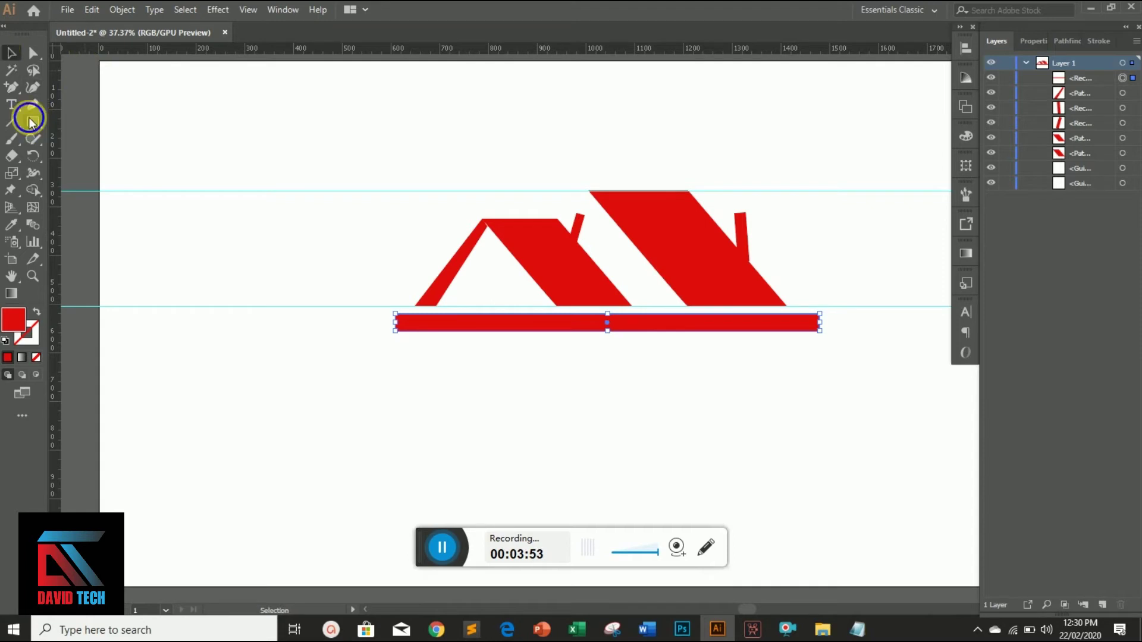
Step: Draw a small red square inside the smaller house's gable and repeat it into a four-pane window of two rows by two columns
{"action": "left_click", "coordinate": [33, 122]}
{"action": "left_click_drag", "start_coordinate": [211, 133], "coordinate": [479, 274]}
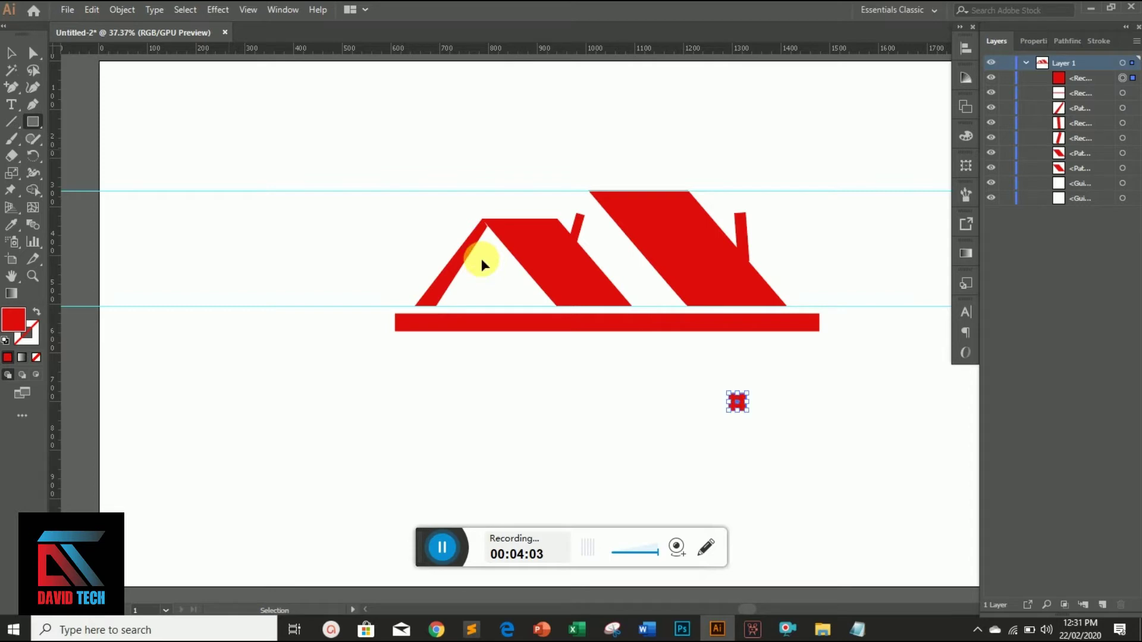
{"action": "key", "text": "ctrl+z"}
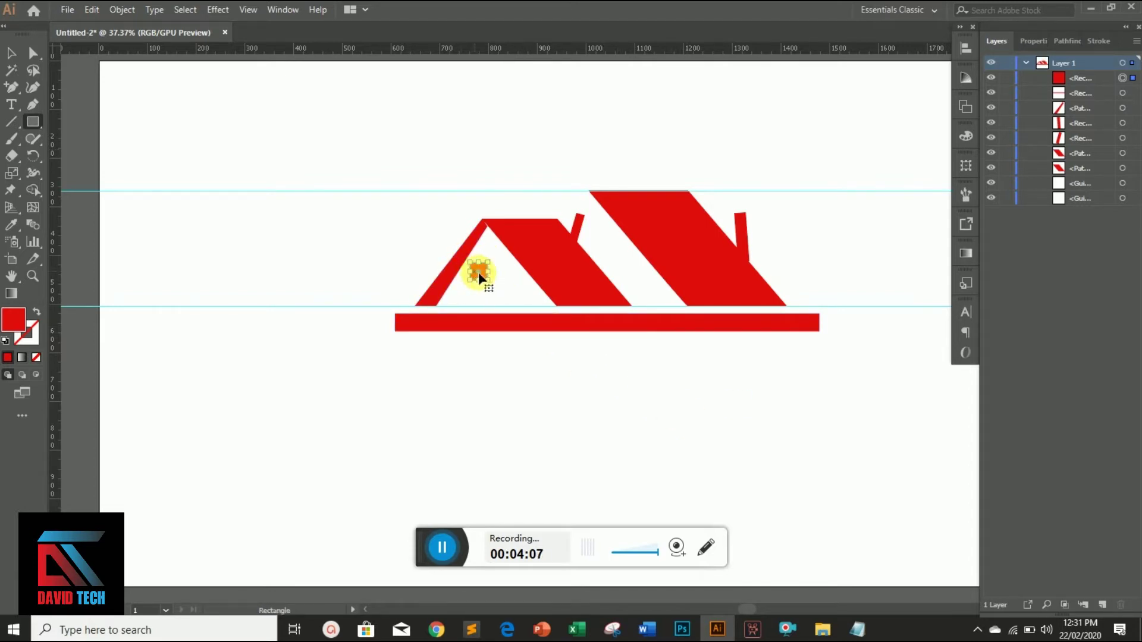
{"action": "left_click_drag", "start_coordinate": [479, 277], "coordinate": [506, 298]}
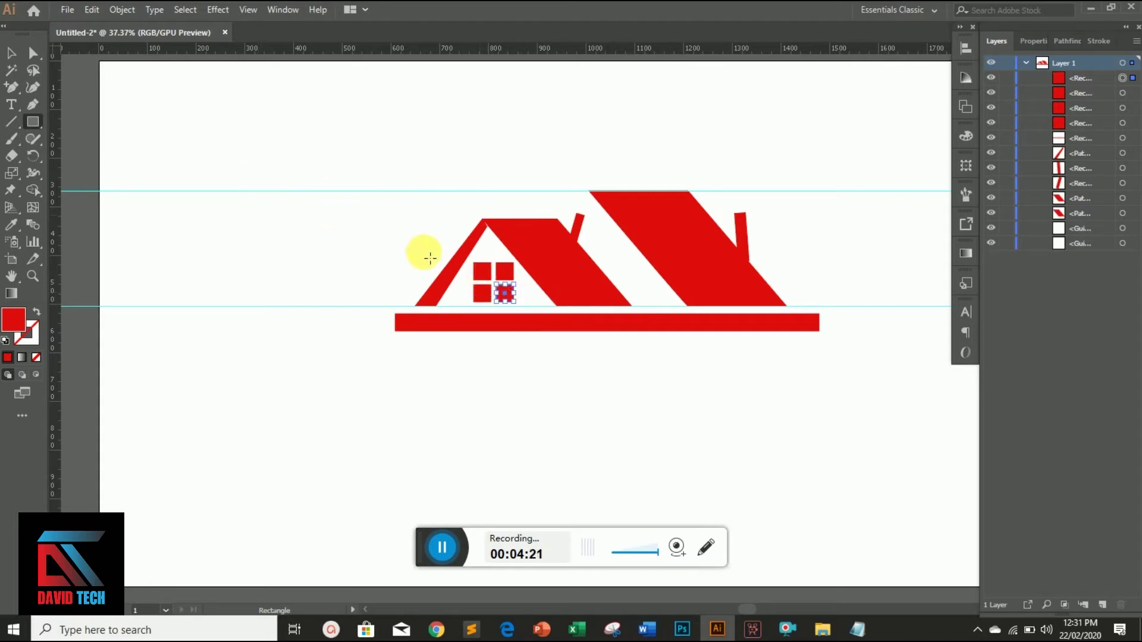
Step: Recolour the chimney on the larger roof with the dusty pink fill C19393
{"action": "left_click", "coordinate": [12, 54]}
{"action": "left_click", "coordinate": [741, 230]}
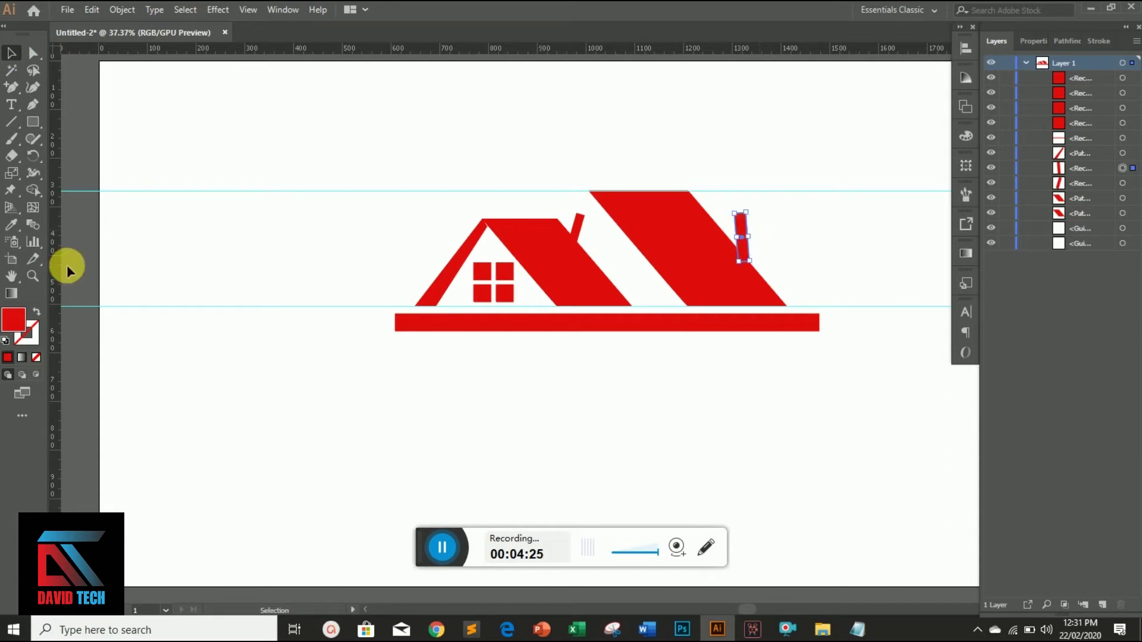
{"action": "double_click", "coordinate": [13, 322]}
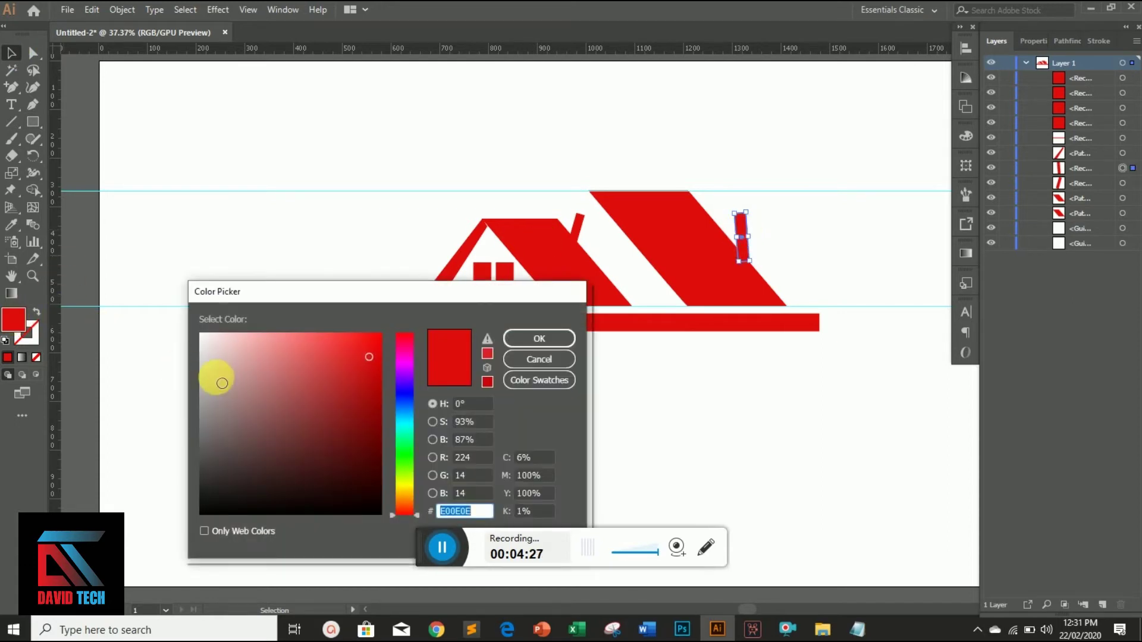
{"action": "left_click", "coordinate": [243, 376]}
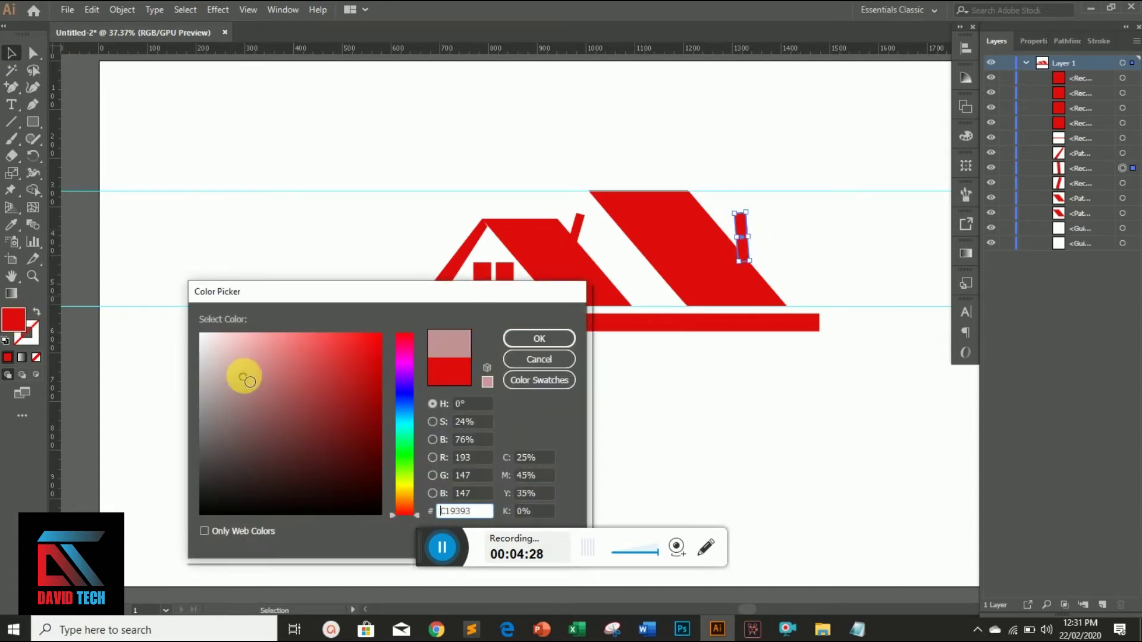
{"action": "left_click", "coordinate": [562, 338]}
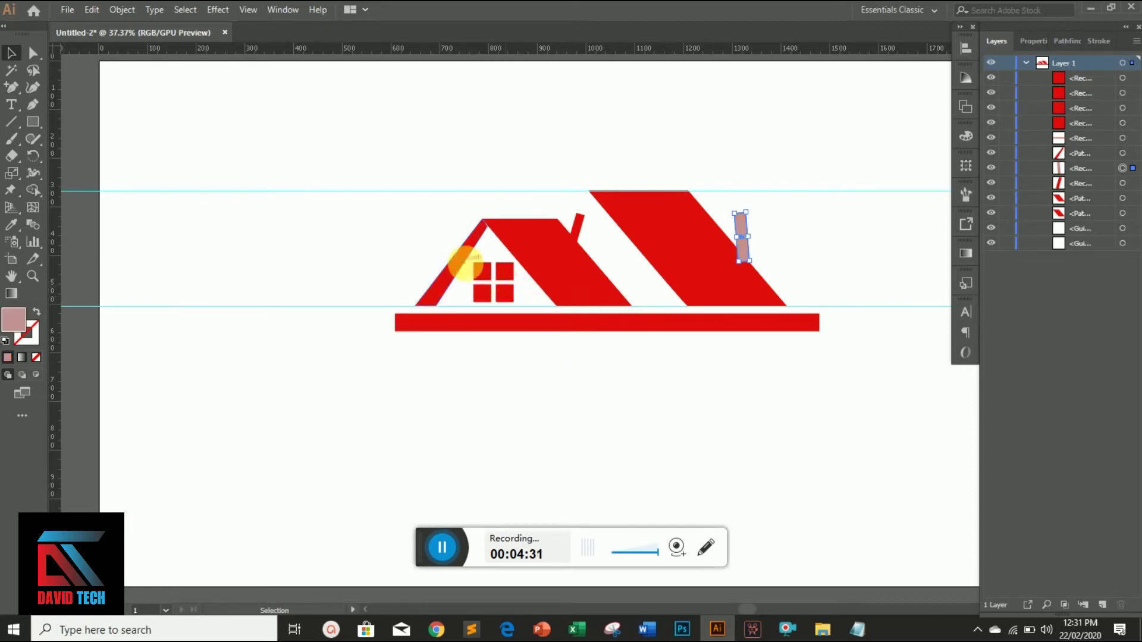
Step: Select all four window squares and give them a near-black fill
{"action": "left_click_drag", "start_coordinate": [479, 253], "coordinate": [504, 288]}
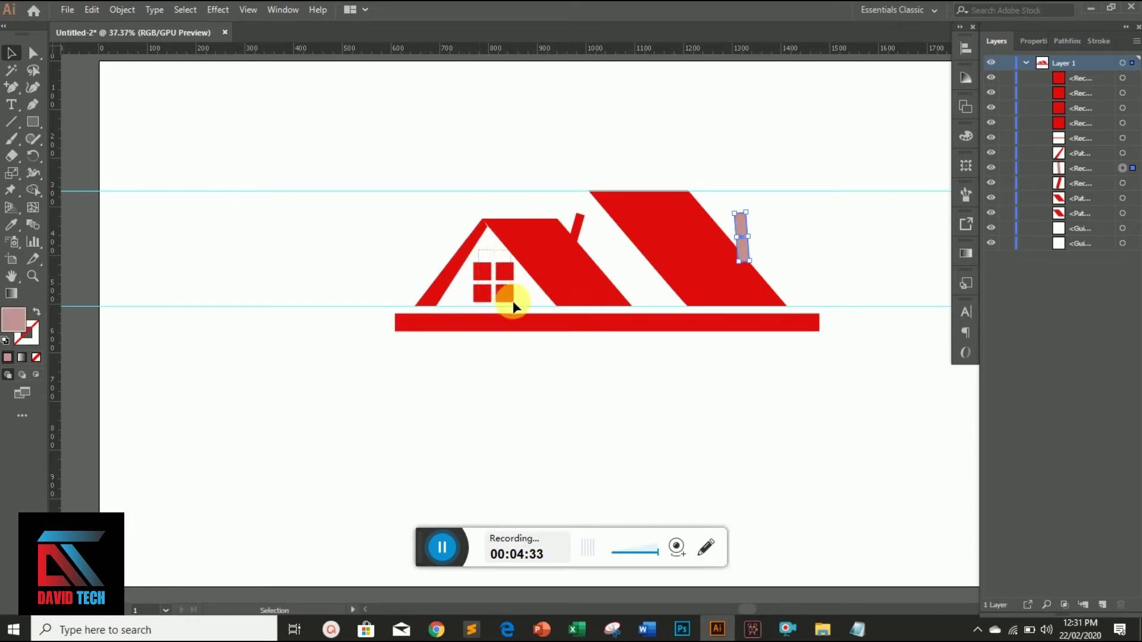
{"action": "left_click_drag", "start_coordinate": [505, 307], "coordinate": [503, 302]}
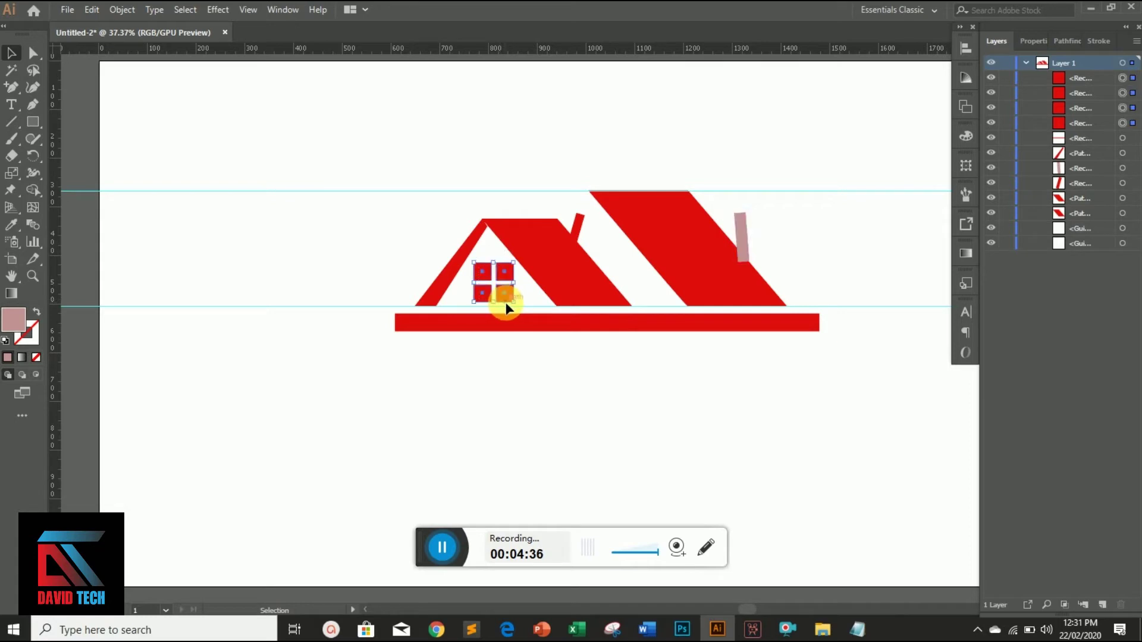
{"action": "double_click", "coordinate": [23, 326]}
{"action": "mouse_move", "coordinate": [247, 461]}
{"action": "left_mouse_down"}
{"action": "mouse_move", "coordinate": [204, 502]}
{"action": "mouse_move", "coordinate": [226, 479]}
{"action": "left_mouse_up"}
{"action": "left_click", "coordinate": [523, 338]}
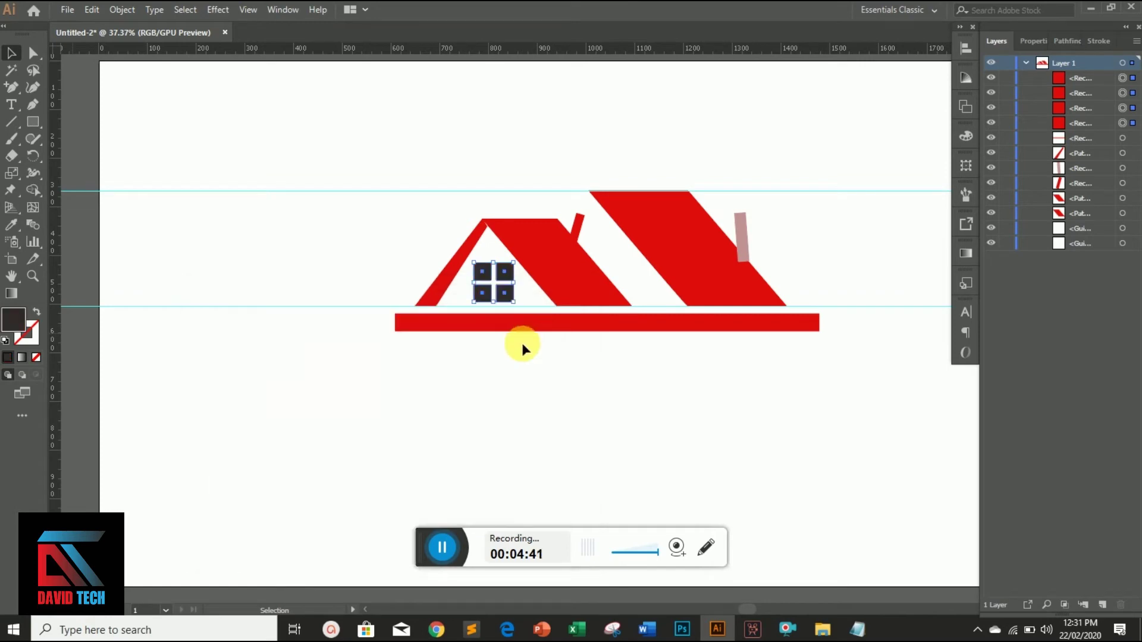
{"action": "left_click", "coordinate": [11, 53]}
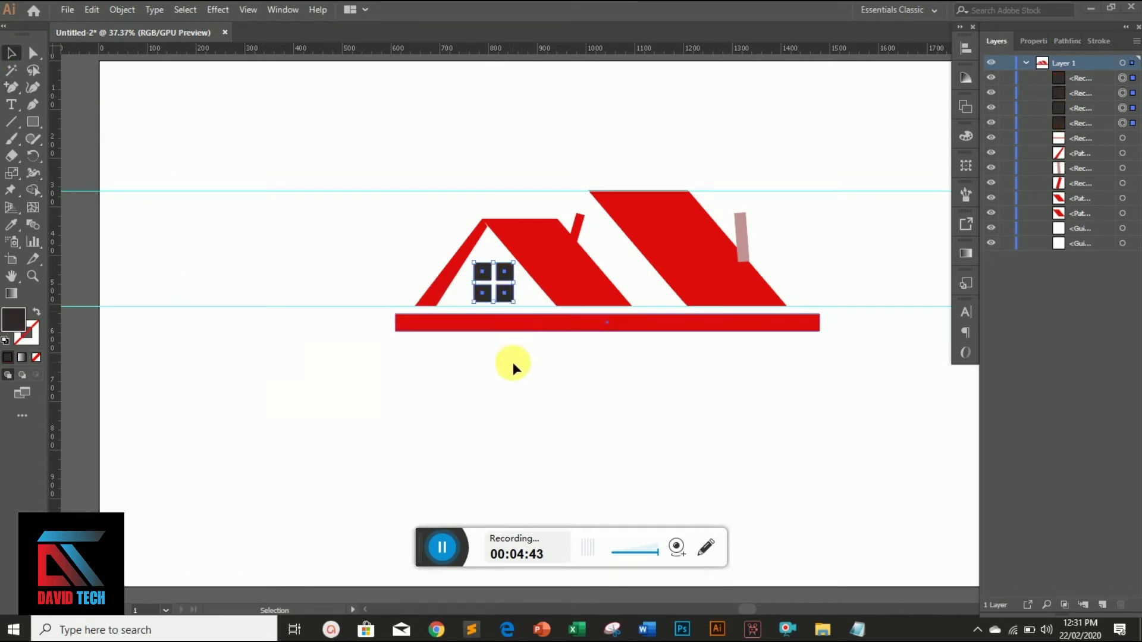
Step: Add a line of point text below the red base bar and set its font size to 72 pt
{"action": "left_click", "coordinate": [13, 105]}
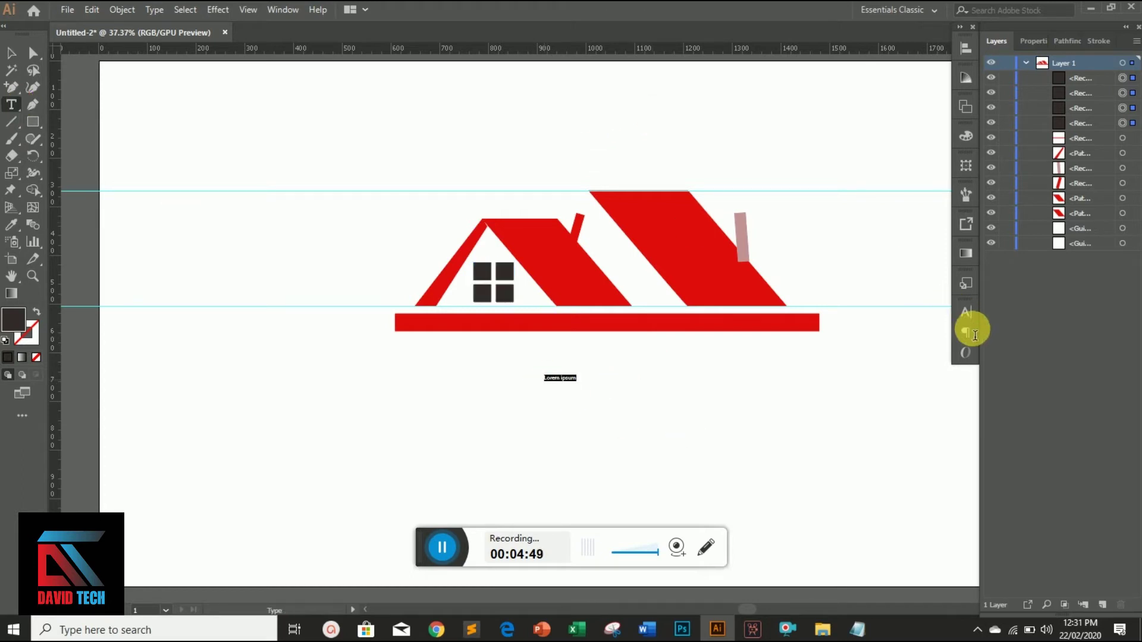
{"action": "left_click", "coordinate": [965, 312]}
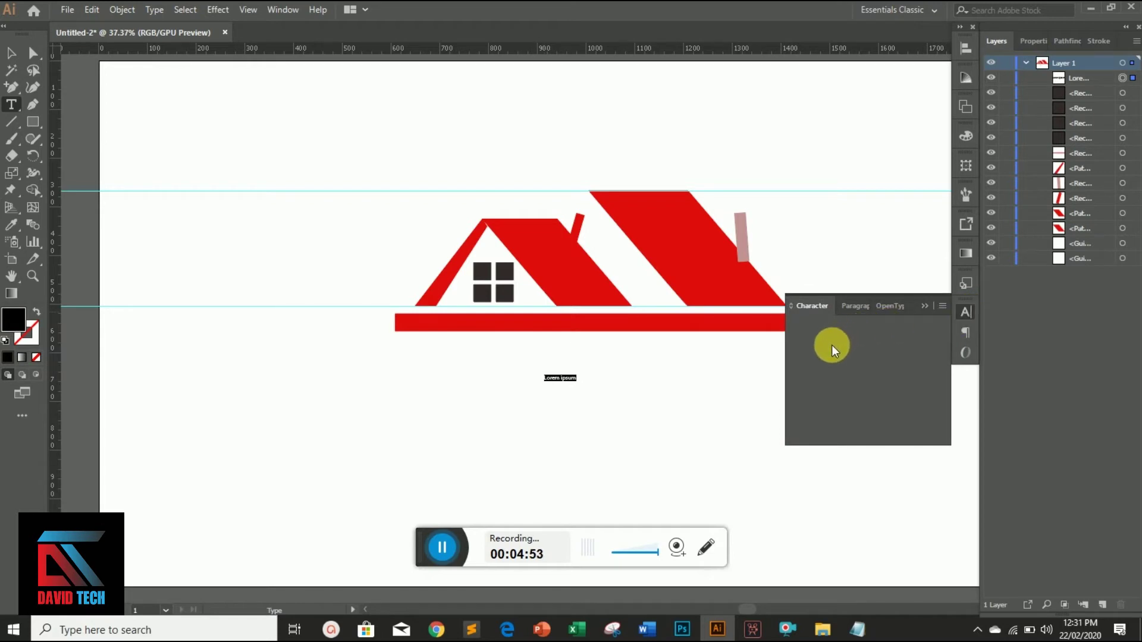
{"action": "left_click", "coordinate": [827, 309]}
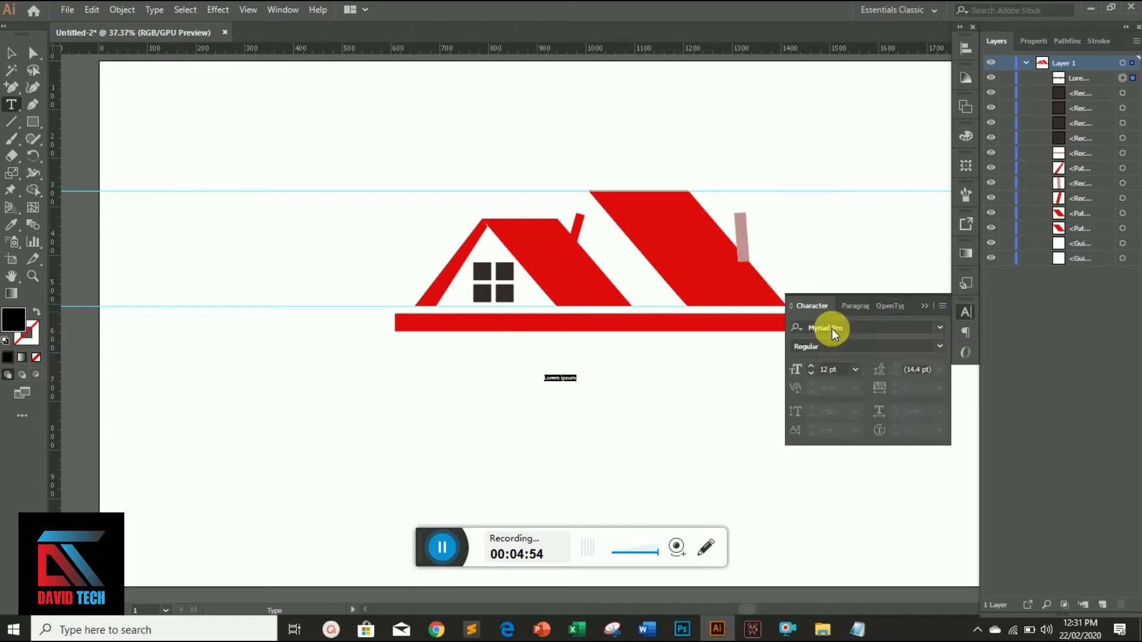
{"action": "left_click", "coordinate": [855, 370]}
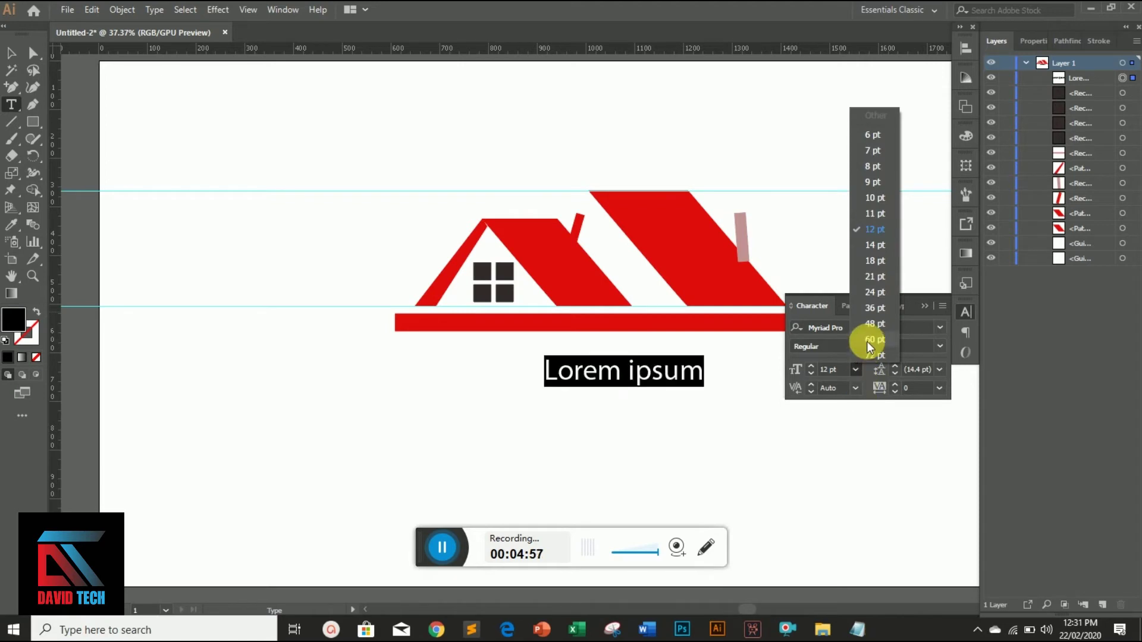
{"action": "left_click", "coordinate": [871, 356]}
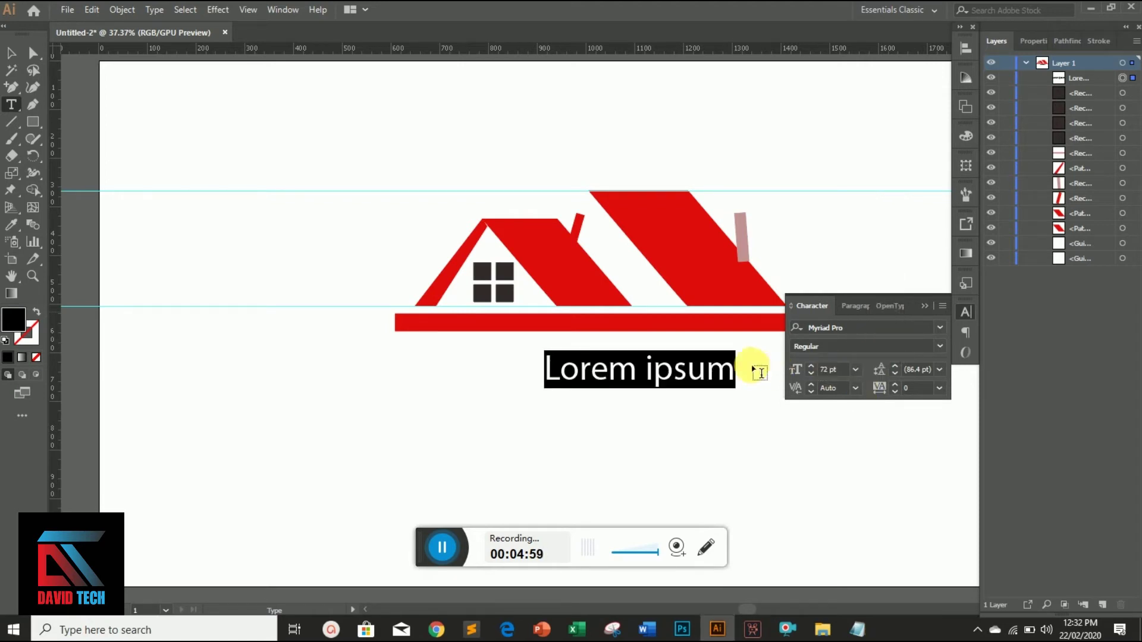
Step: Replace the placeholder text with ROYAL HOUSE and enlarge it to about 85 pt just below the base bar
{"action": "left_click_drag", "start_coordinate": [733, 377], "coordinate": [484, 349]}
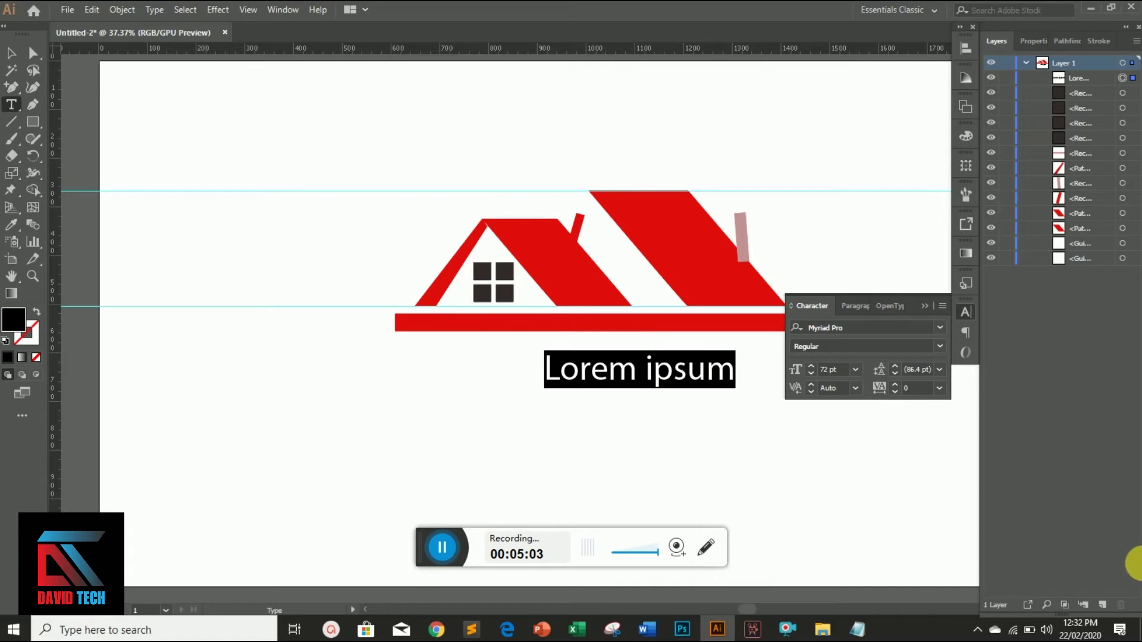
{"action": "key", "text": "BackSpace"}
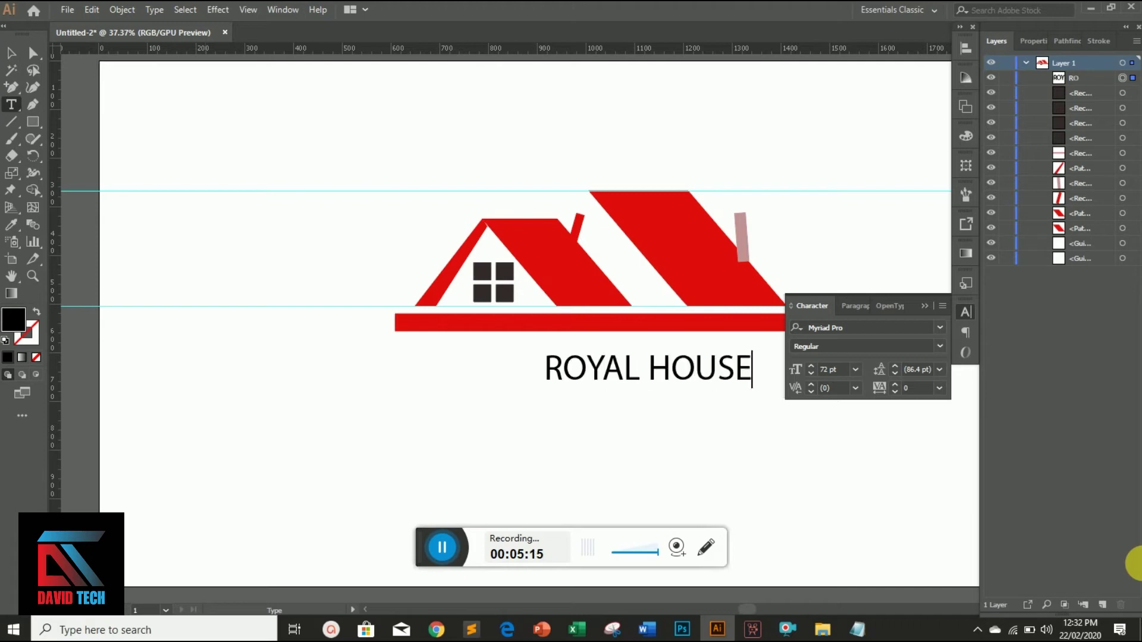
{"action": "left_click_drag", "start_coordinate": [689, 376], "coordinate": [664, 365]}
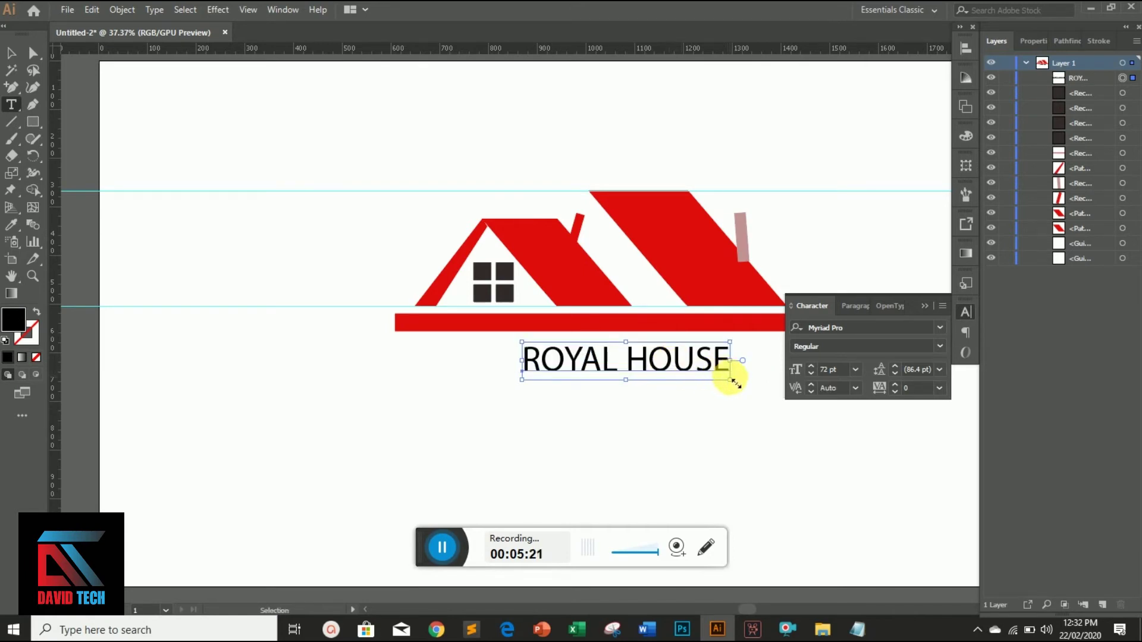
{"action": "left_click_drag", "start_coordinate": [733, 381], "coordinate": [765, 384]}
{"action": "left_click_drag", "start_coordinate": [708, 360], "coordinate": [694, 355]}
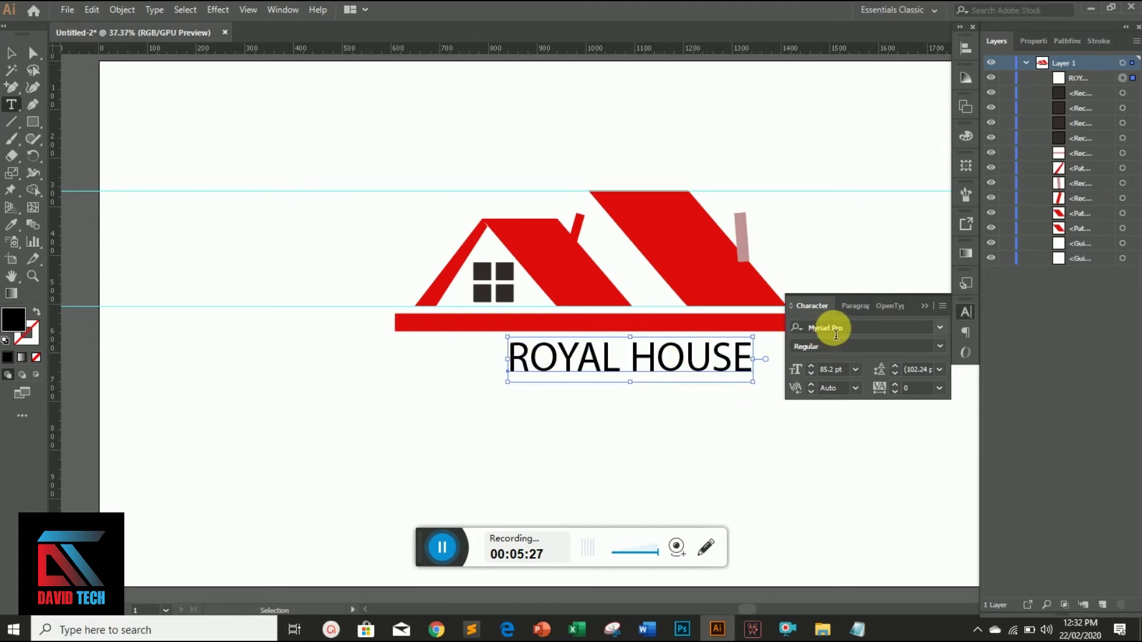
Step: Set the ROYAL HOUSE text in Argentum Sans ExtraBold Italic and shift it left so it ends within the base bar
{"action": "left_click", "coordinate": [940, 329]}
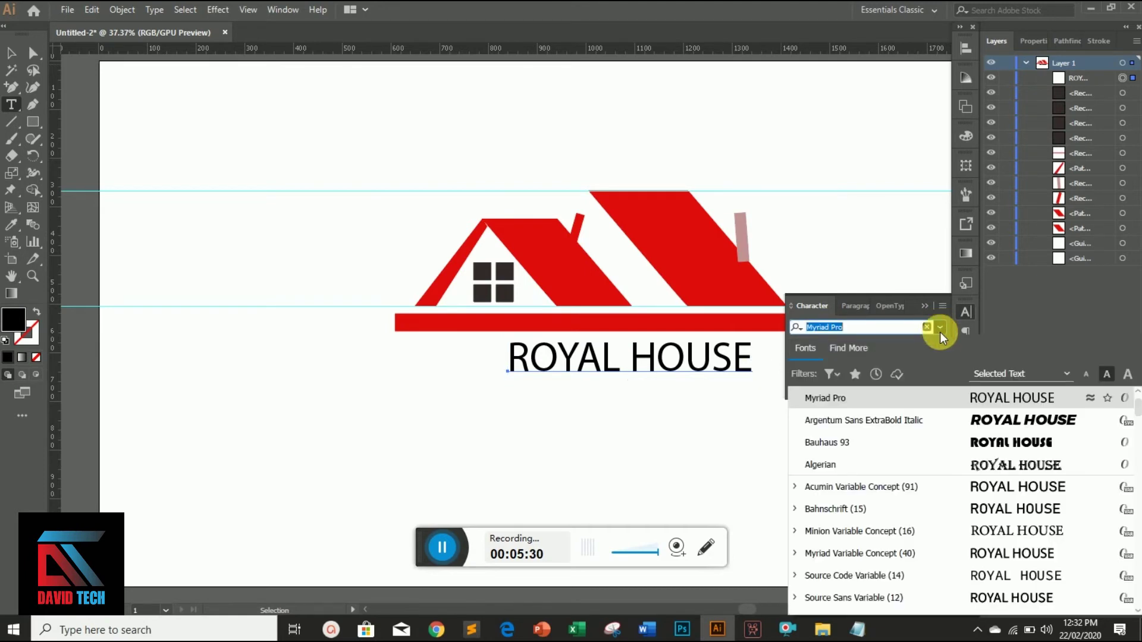
{"action": "left_click", "coordinate": [992, 422]}
{"action": "left_click", "coordinate": [925, 305]}
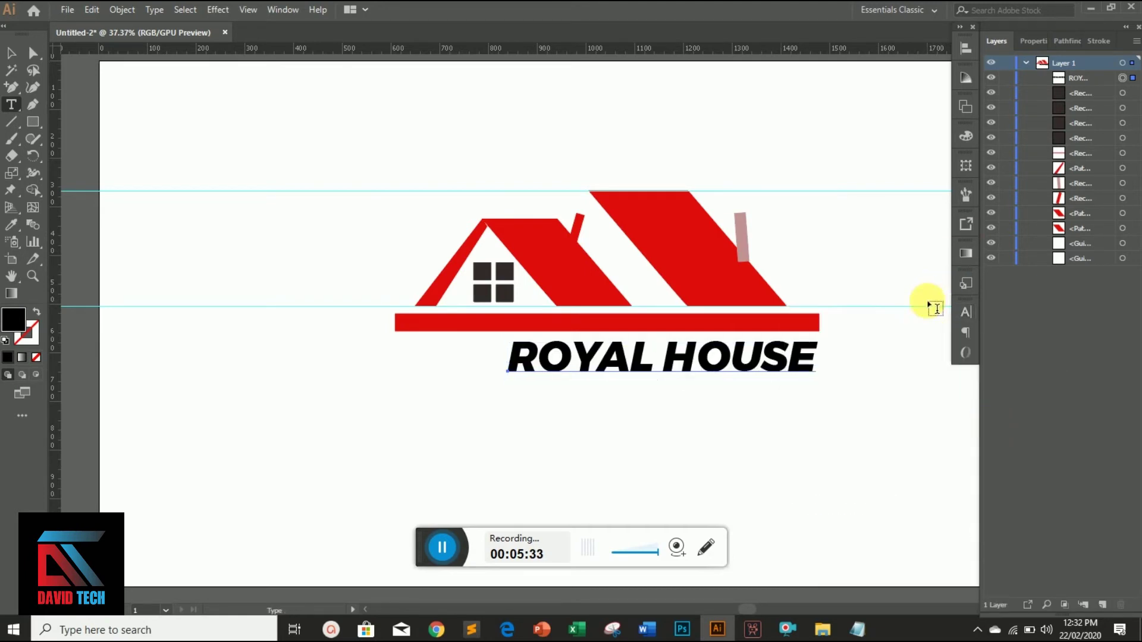
{"action": "left_click_drag", "start_coordinate": [723, 349], "coordinate": [692, 351]}
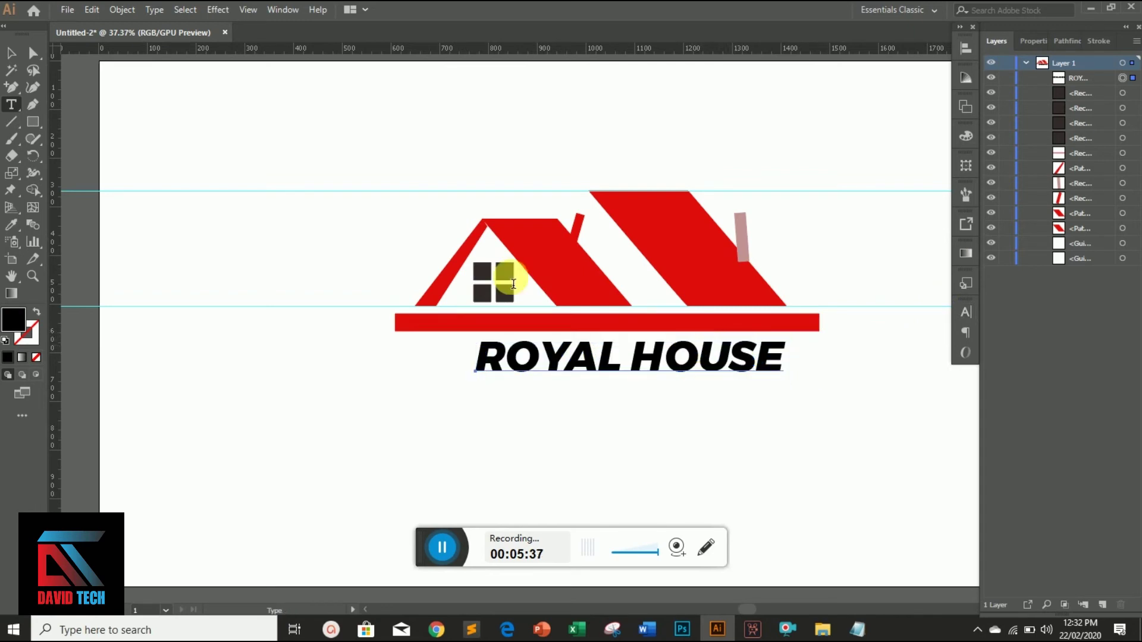
Step: Export the logo to the Desktop as a PNG named HOUSE with a transparent background at 72 ppi
{"action": "left_click", "coordinate": [67, 9]}
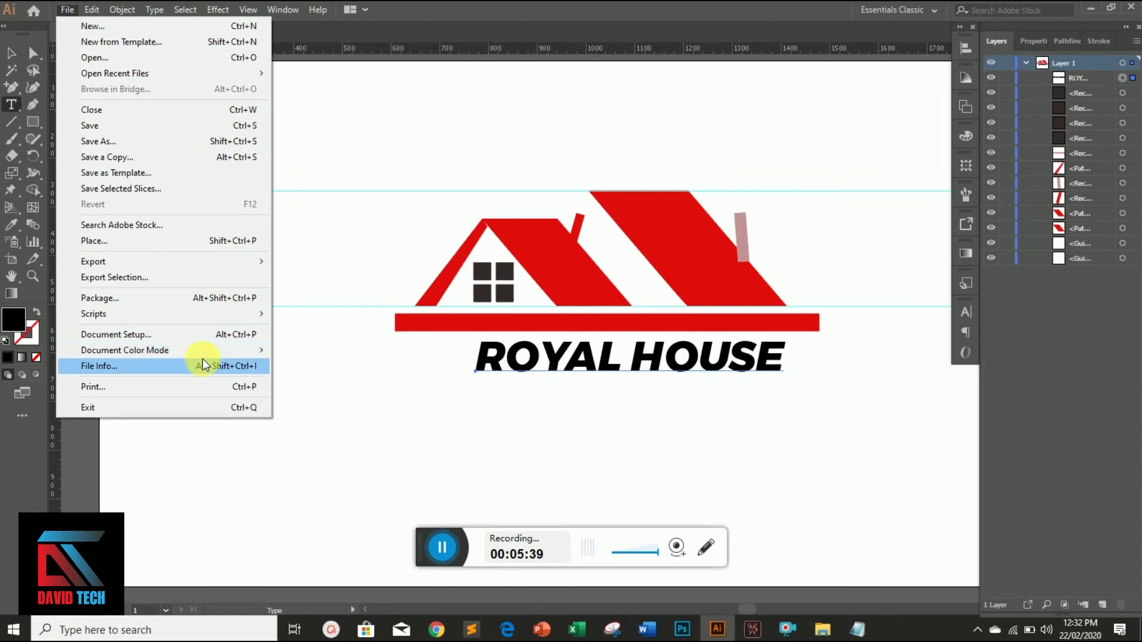
{"action": "mouse_move", "coordinate": [255, 259]}
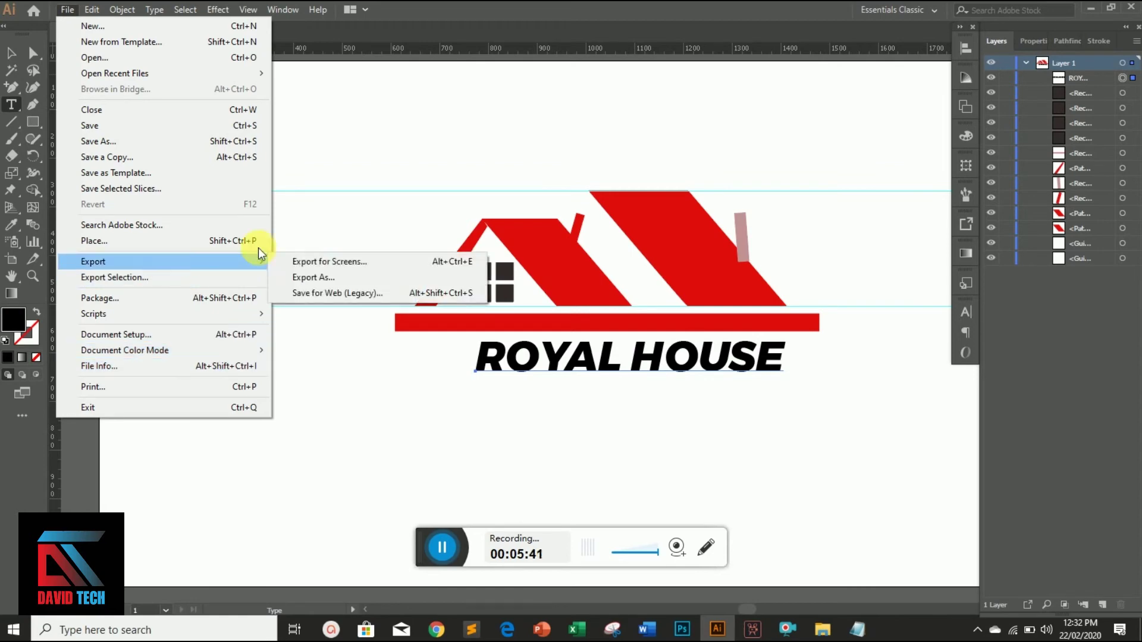
{"action": "left_click", "coordinate": [370, 277]}
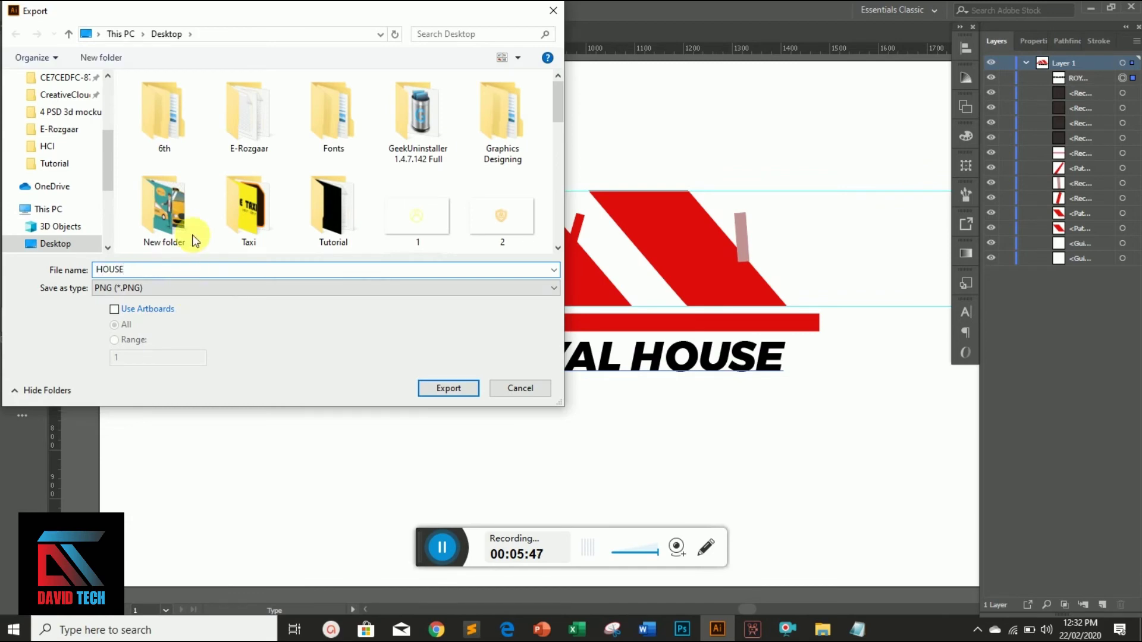
{"action": "left_click", "coordinate": [452, 390]}
{"action": "left_click", "coordinate": [628, 410]}
{"action": "left_click", "coordinate": [626, 410]}
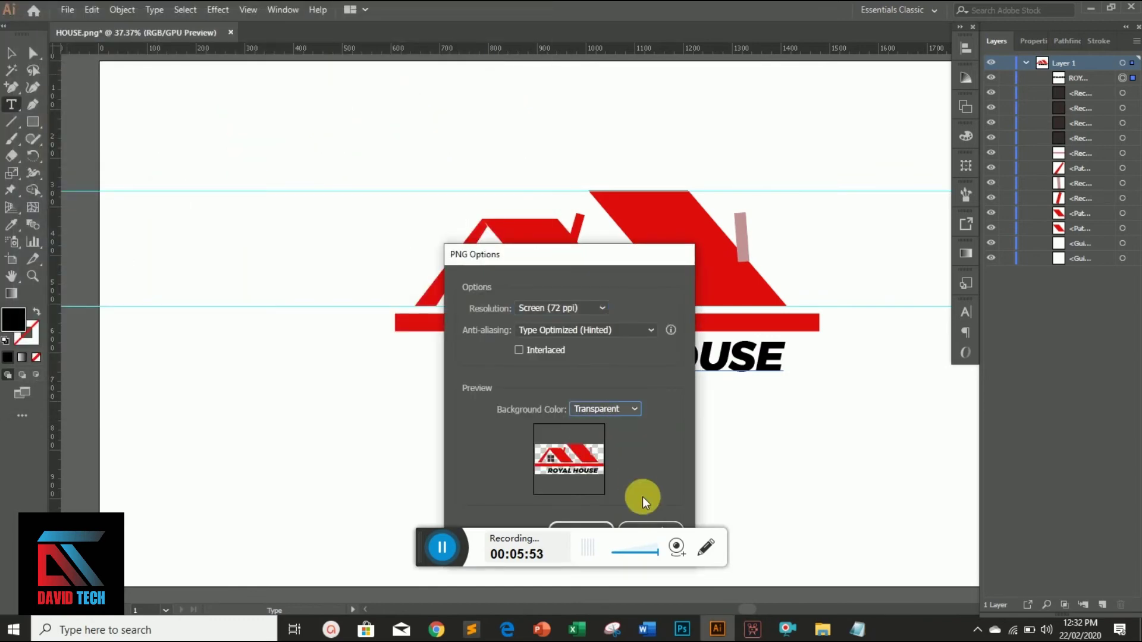
{"action": "left_click", "coordinate": [591, 528]}
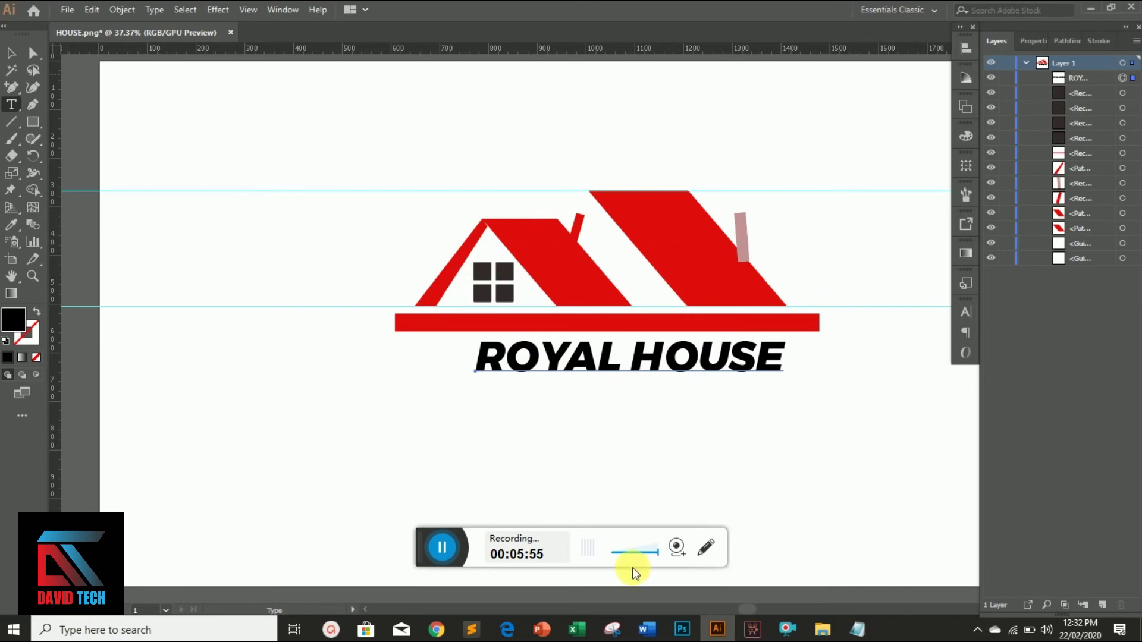
Step: Switch to Photoshop, open the 04.psd mockup and open the contents of its PlaceHolder smart object
{"action": "left_click", "coordinate": [682, 632]}
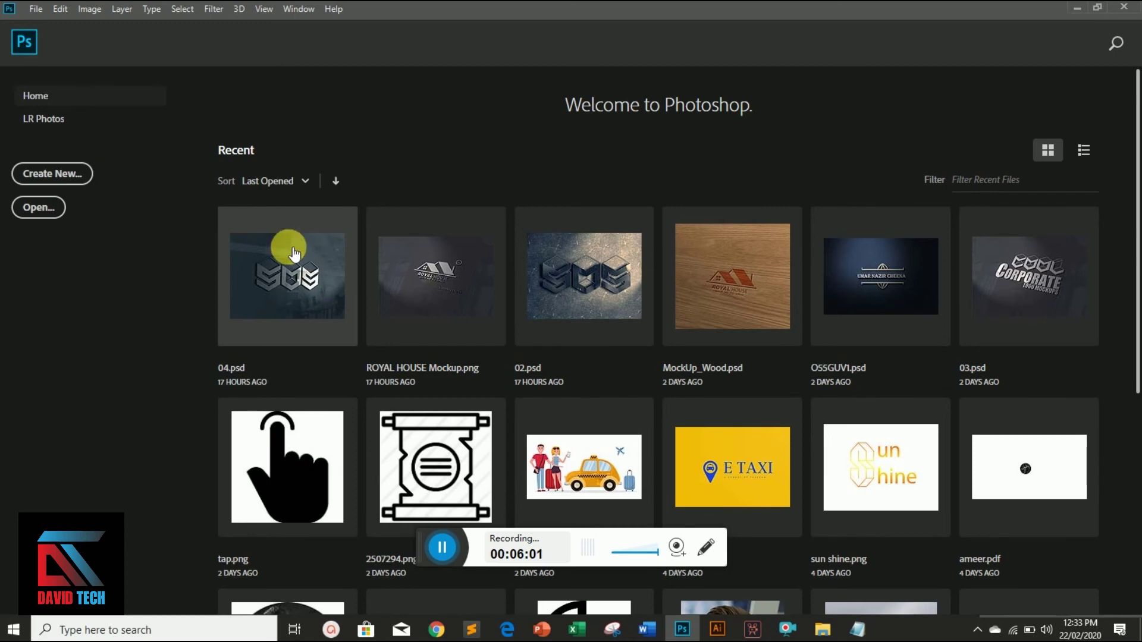
{"action": "key", "text": "ctrl+n"}
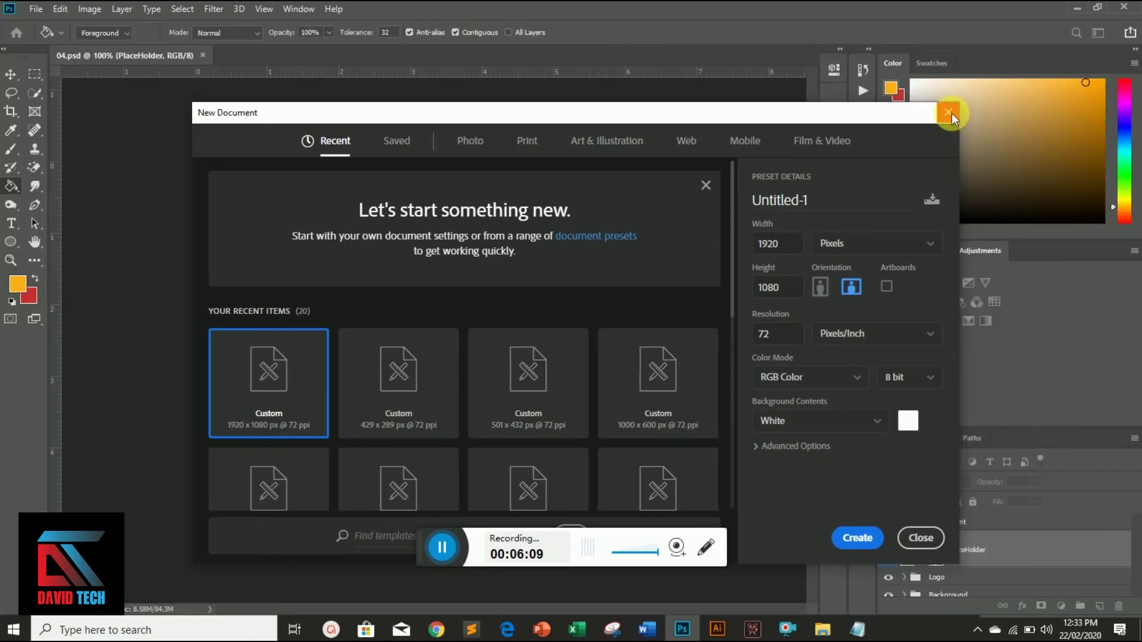
{"action": "left_click", "coordinate": [949, 113]}
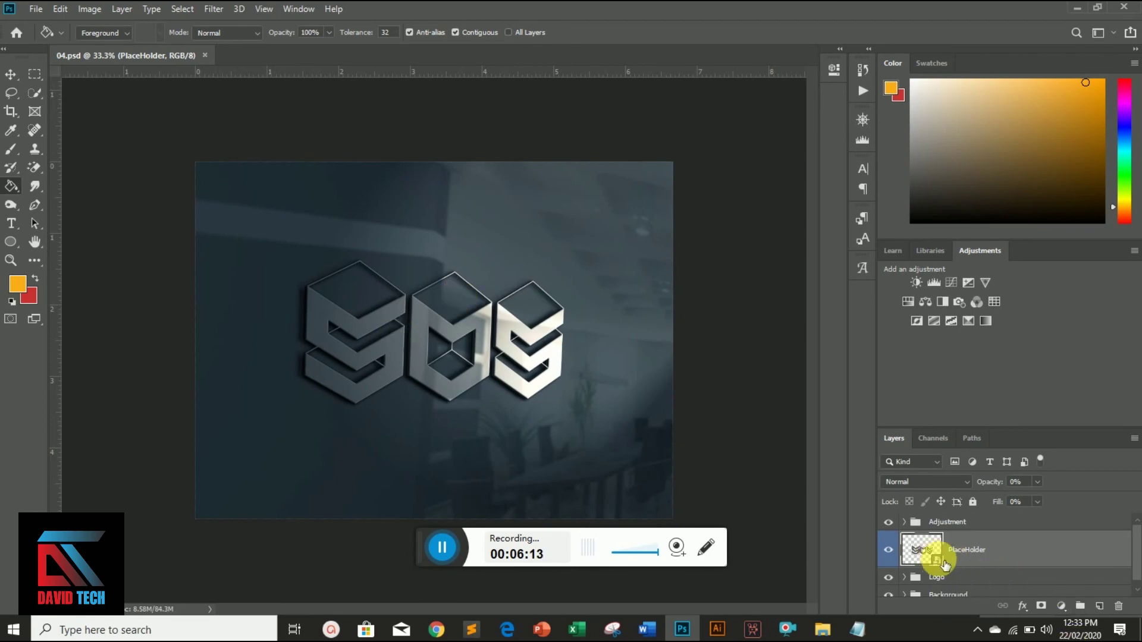
{"action": "double_click", "coordinate": [939, 560]}
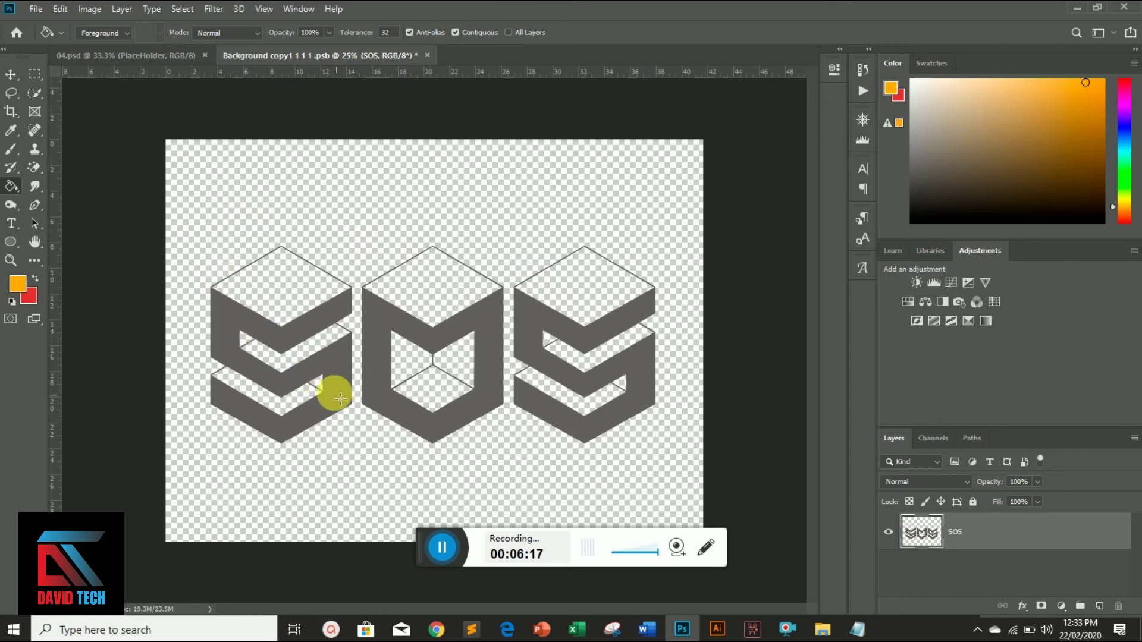
Step: Clear the SOS artwork from the smart object's layer by selecting the area around it and deleting its pixels
{"action": "left_click", "coordinate": [288, 334]}
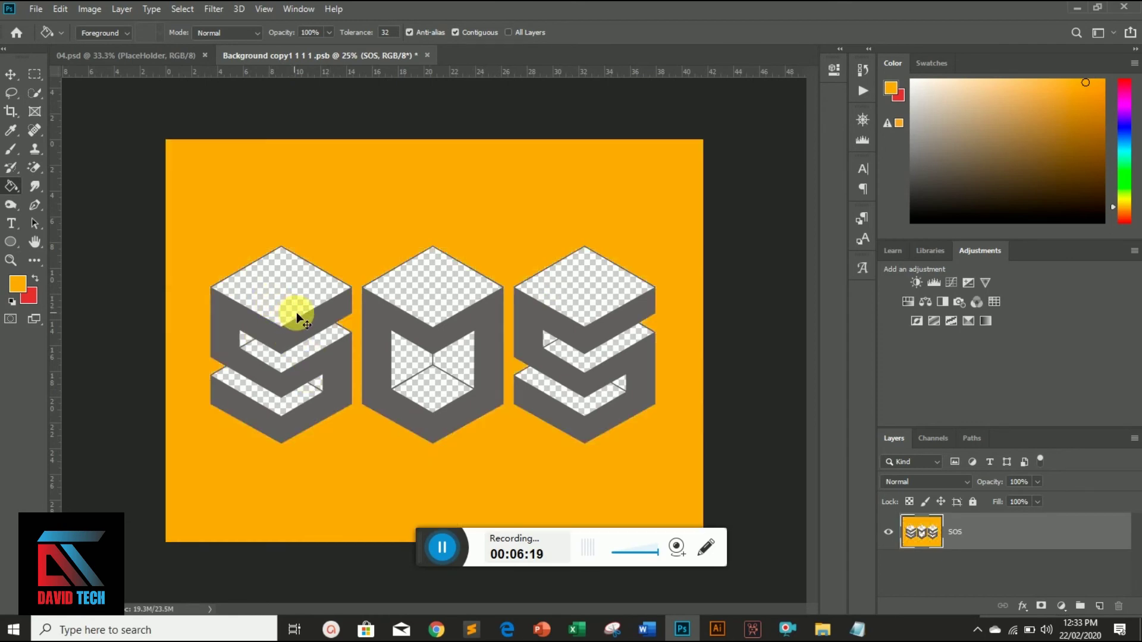
{"action": "key", "text": "ctrl+z"}
{"action": "left_click", "coordinate": [34, 74]}
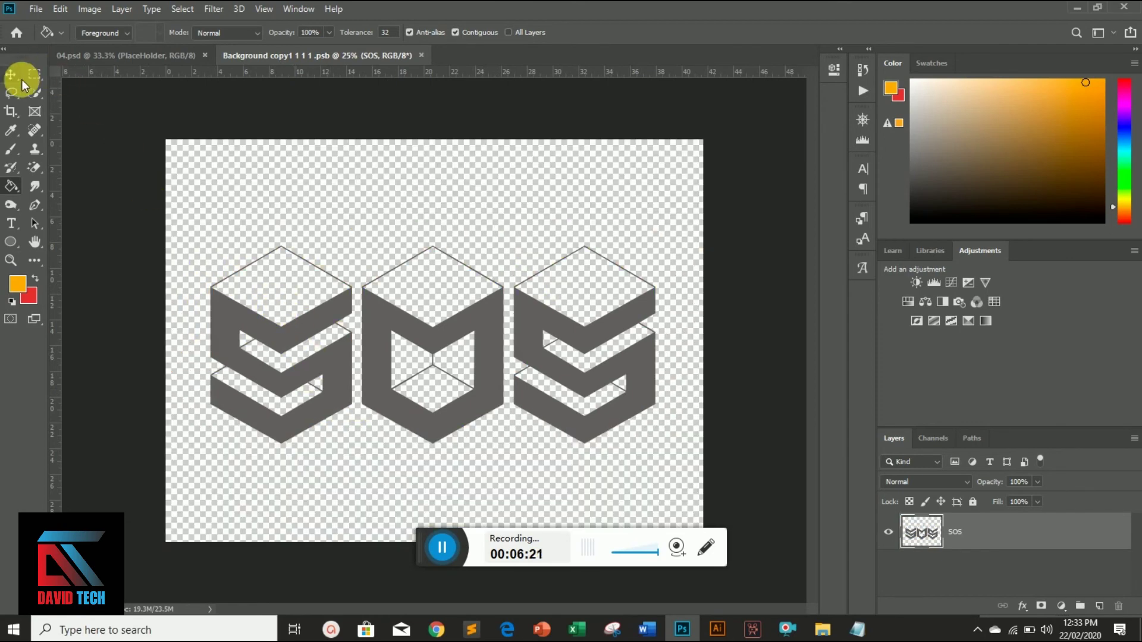
{"action": "left_click_drag", "start_coordinate": [186, 211], "coordinate": [704, 541]}
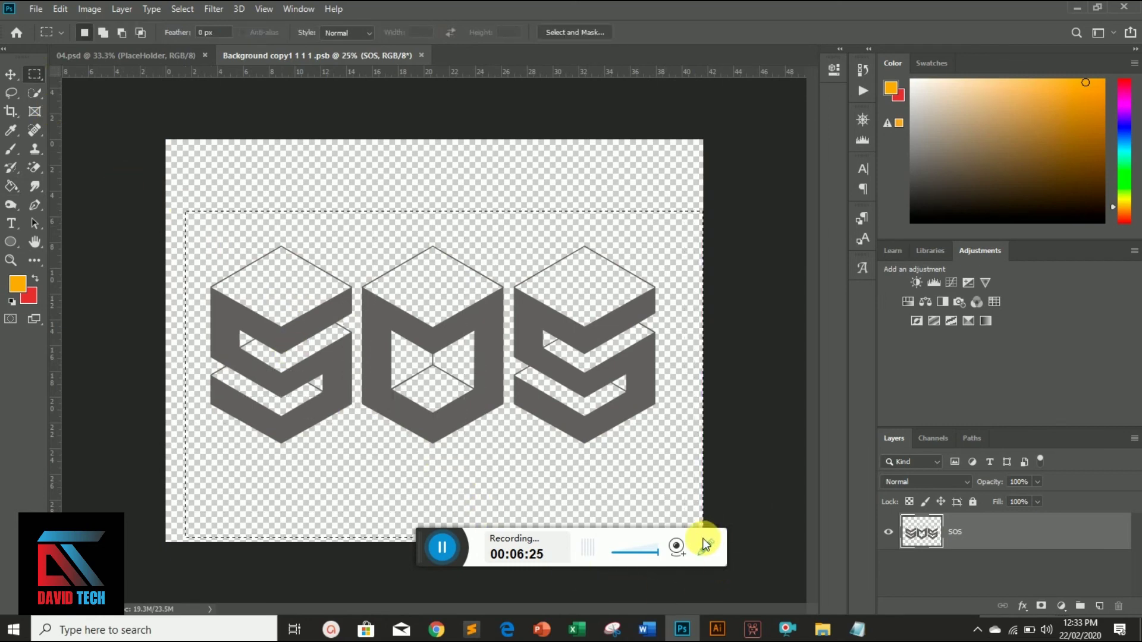
{"action": "key", "text": "Delete"}
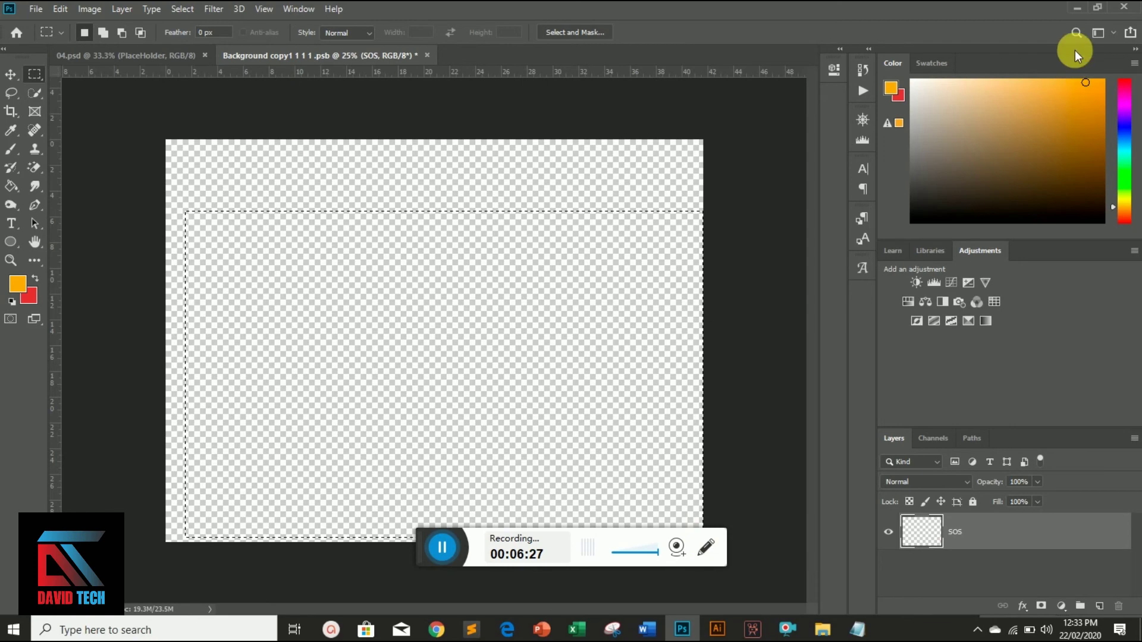
Step: Place the ROYAL HOUSE image from the desktop into the emptied smart object document in Photoshop
{"action": "left_click", "coordinate": [1077, 9]}
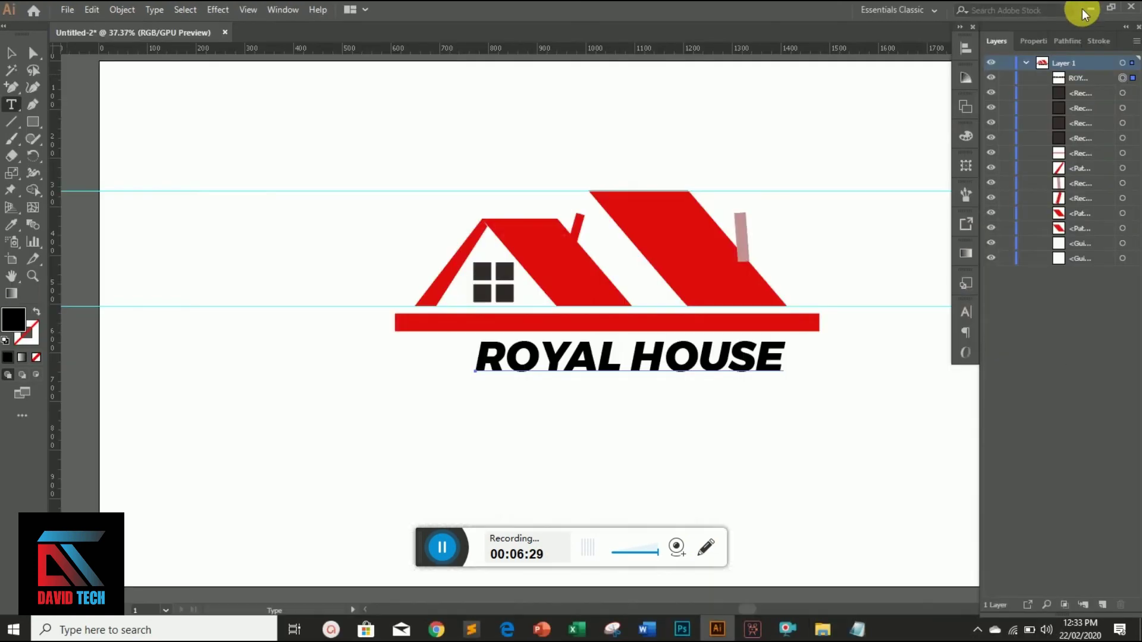
{"action": "left_click", "coordinate": [1088, 8]}
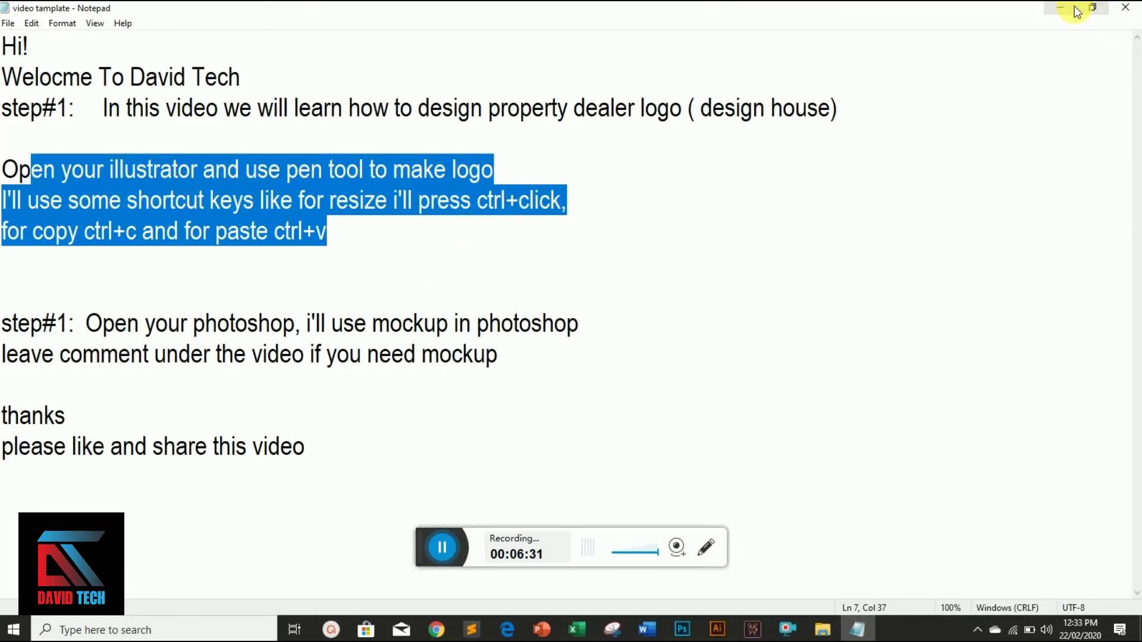
{"action": "left_click", "coordinate": [1070, 10]}
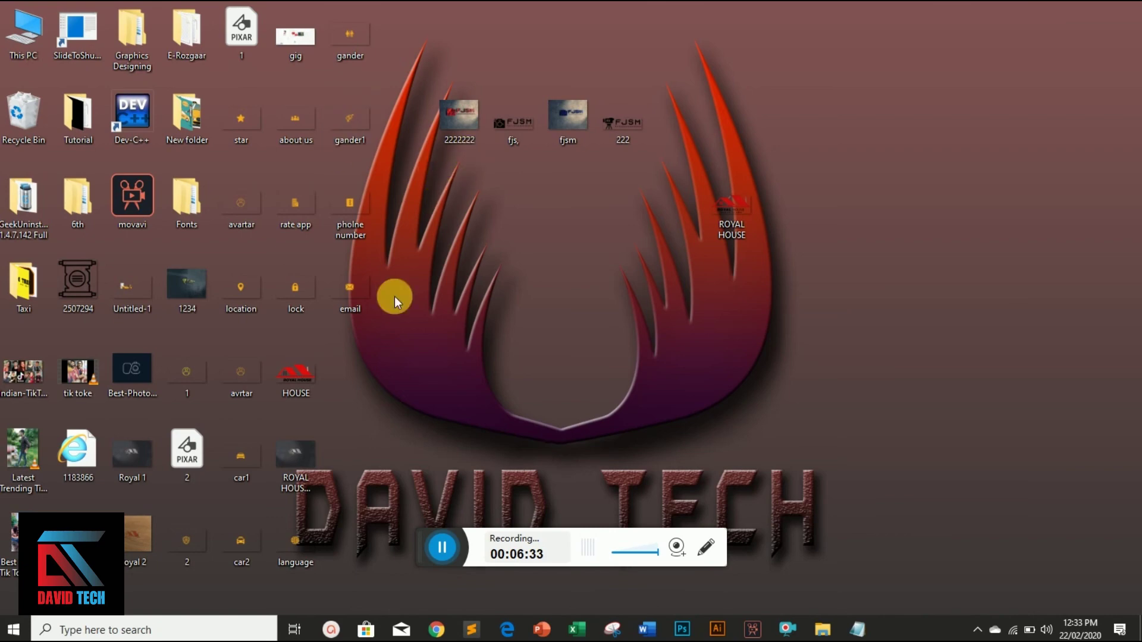
{"action": "left_click_drag", "start_coordinate": [715, 254], "coordinate": [395, 309]}
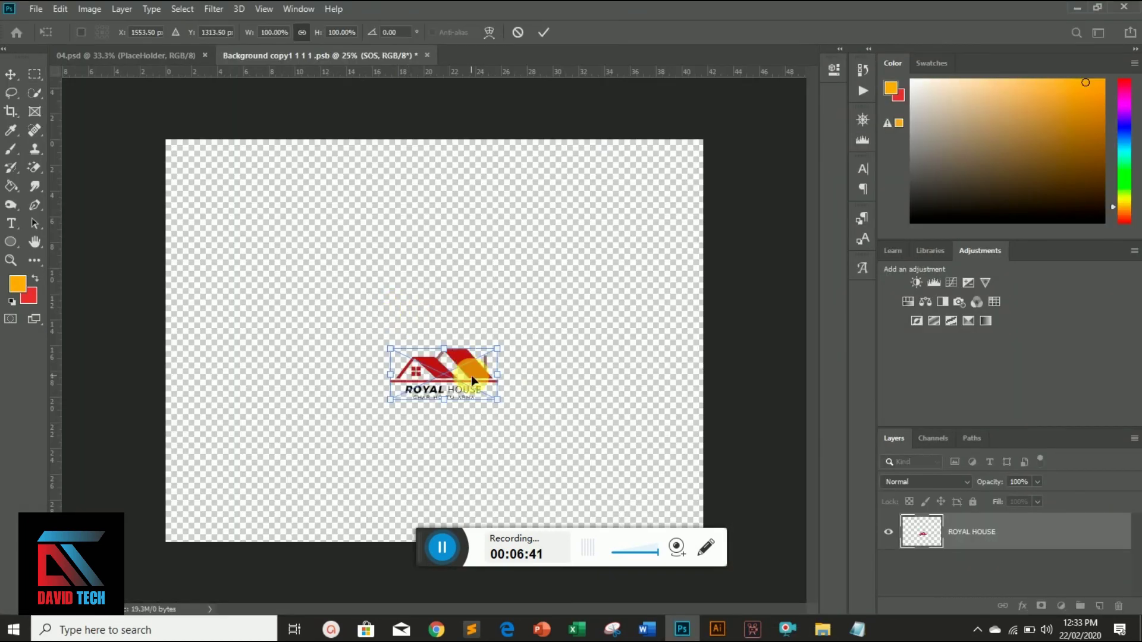
Step: Scale the placed ROYAL HOUSE logo to about 260% and position it at about X 1500 px, Y 1046 px
{"action": "left_click_drag", "start_coordinate": [503, 356], "coordinate": [581, 302]}
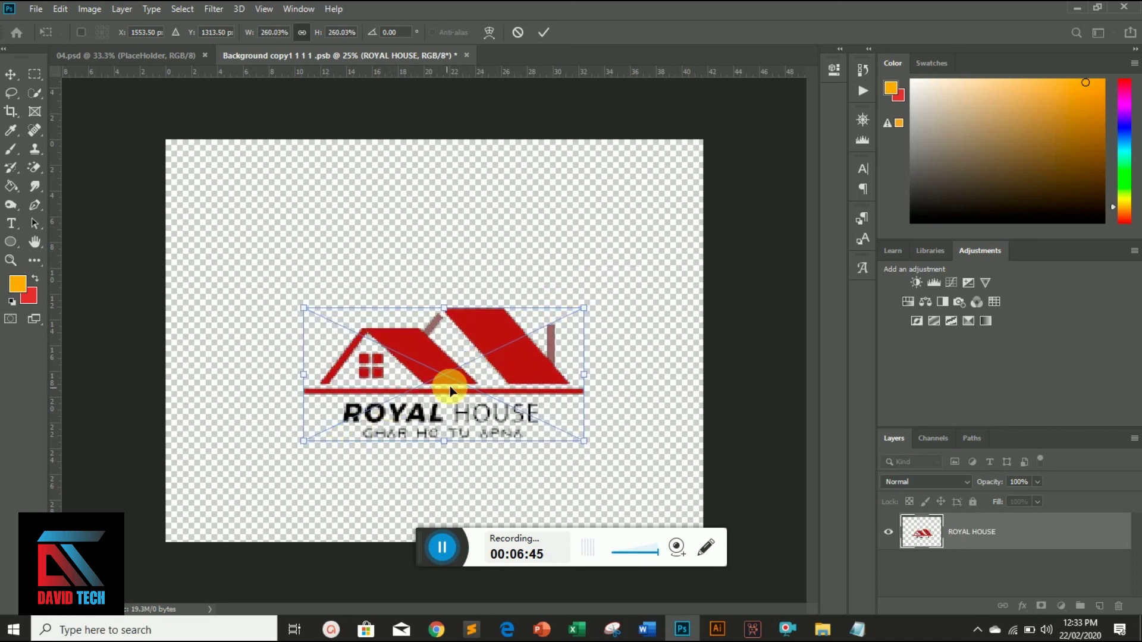
{"action": "left_click_drag", "start_coordinate": [452, 374], "coordinate": [440, 338]}
{"action": "key", "text": "Return"}
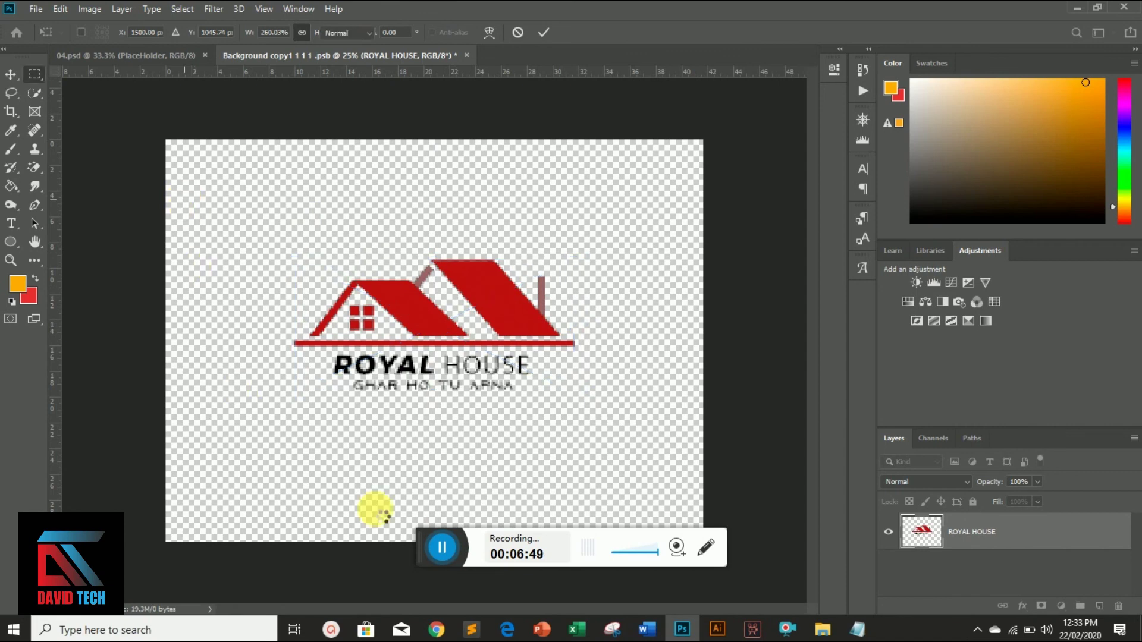
Step: Switch to Notepad and highlight the notes about opening Photoshop and requesting the mockup
{"action": "left_click", "coordinate": [858, 630]}
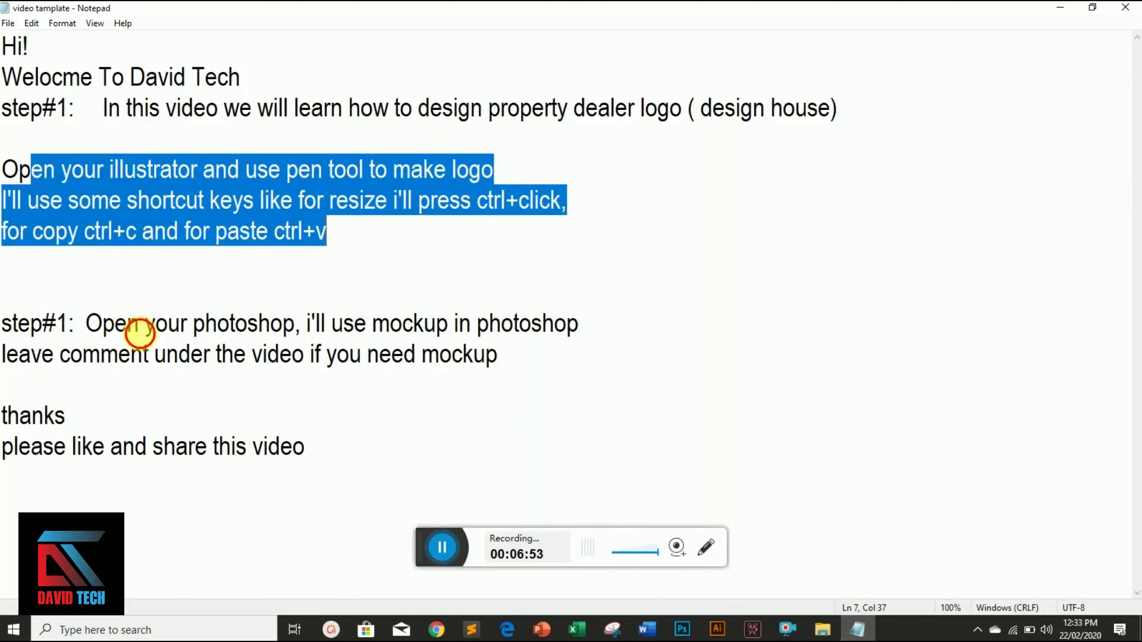
{"action": "left_click_drag", "start_coordinate": [129, 325], "coordinate": [400, 380]}
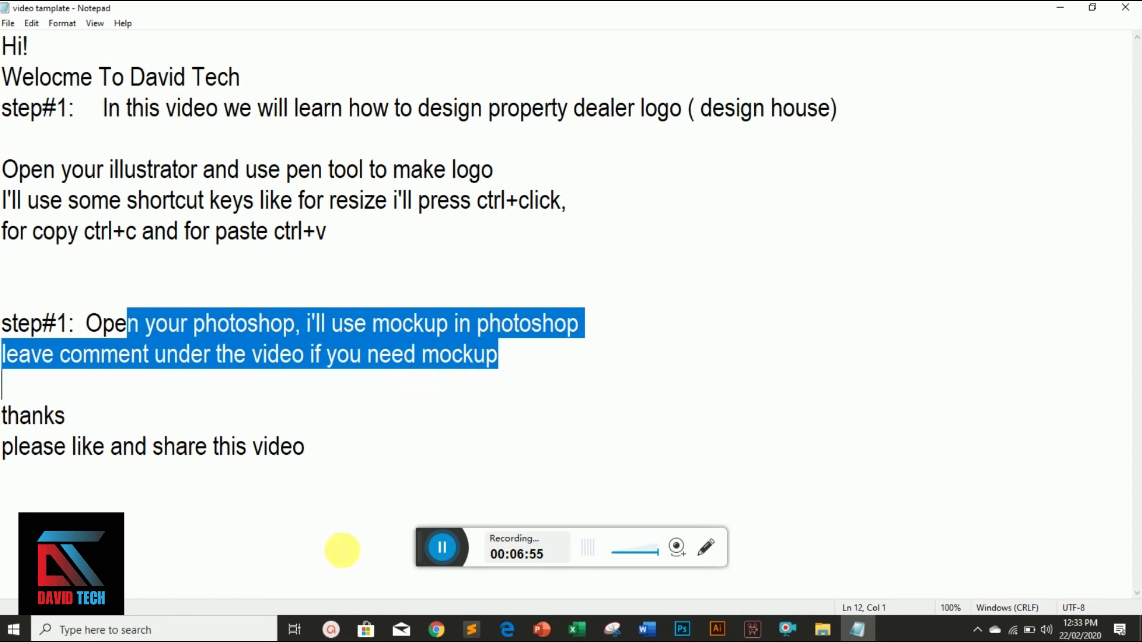
Step: Switch back to Photoshop, save the smart object contents and show the updated 04.psd mockup
{"action": "left_click", "coordinate": [684, 632]}
{"action": "key", "text": "ctrl+s"}
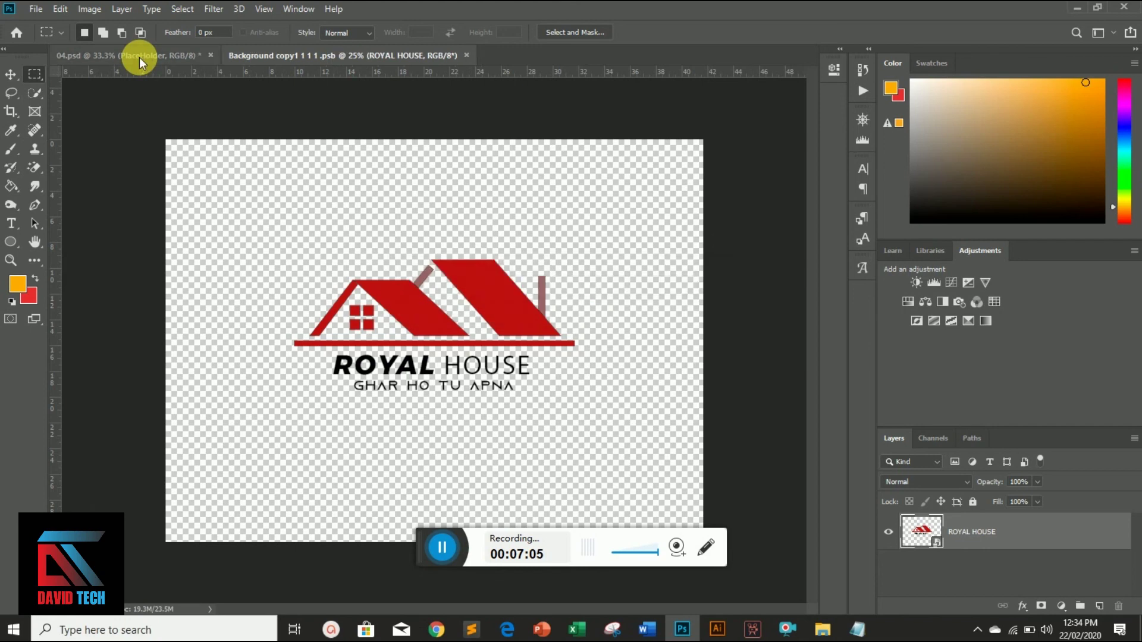
{"action": "left_click", "coordinate": [143, 59]}
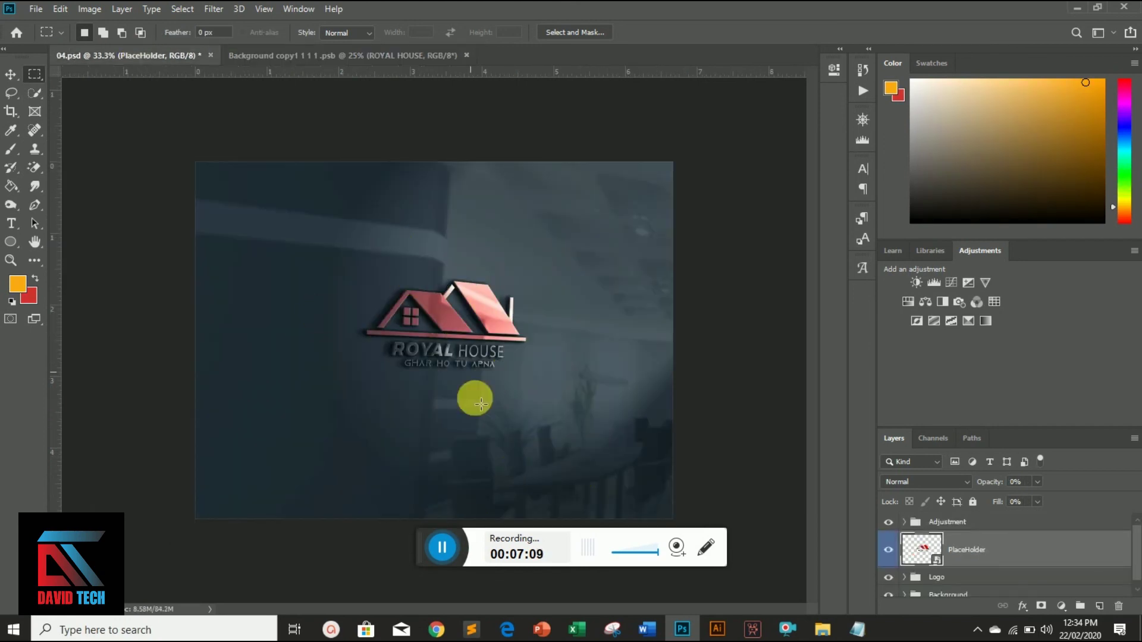
Step: Switch to Notepad and highlight the closing lines thanking viewers and asking them to like and share the video
{"action": "left_click", "coordinate": [857, 630]}
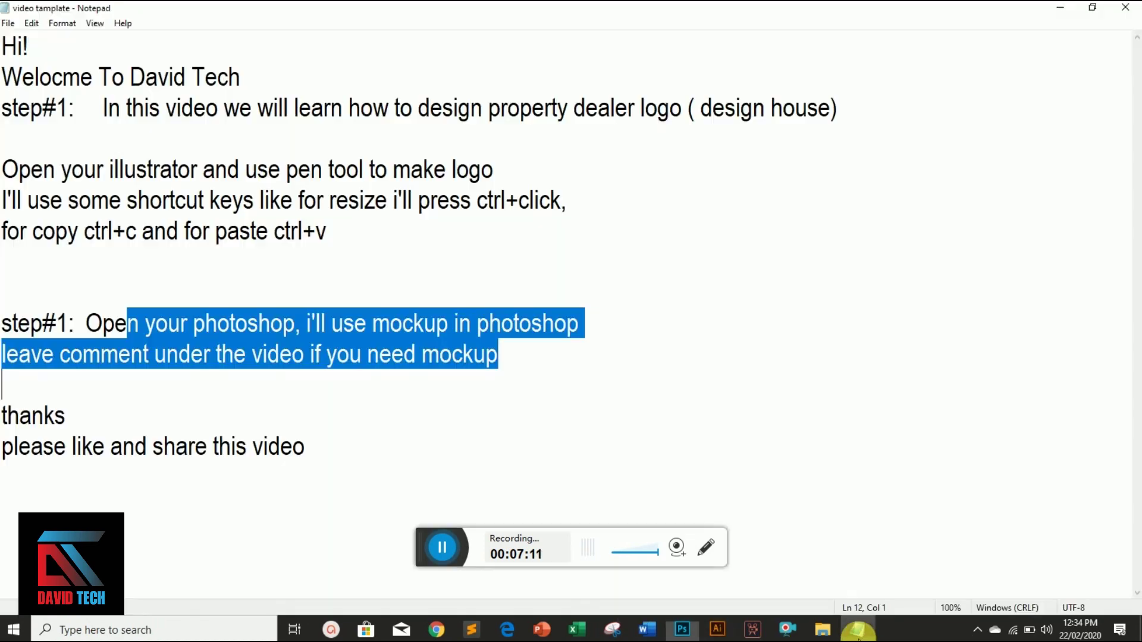
{"action": "left_click_drag", "start_coordinate": [9, 413], "coordinate": [472, 550]}
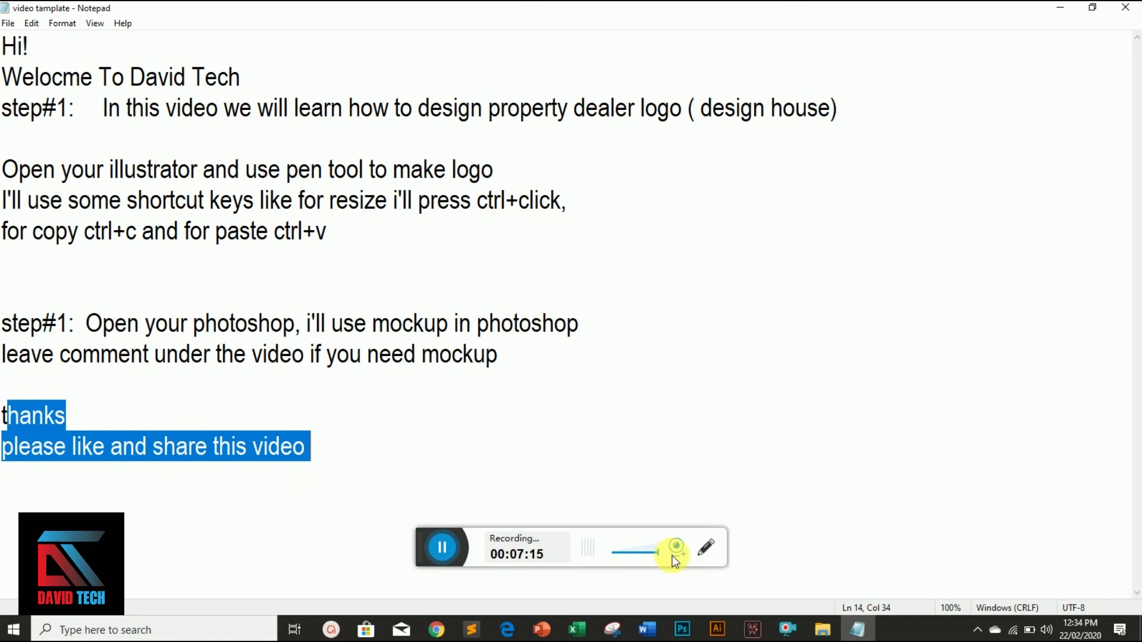